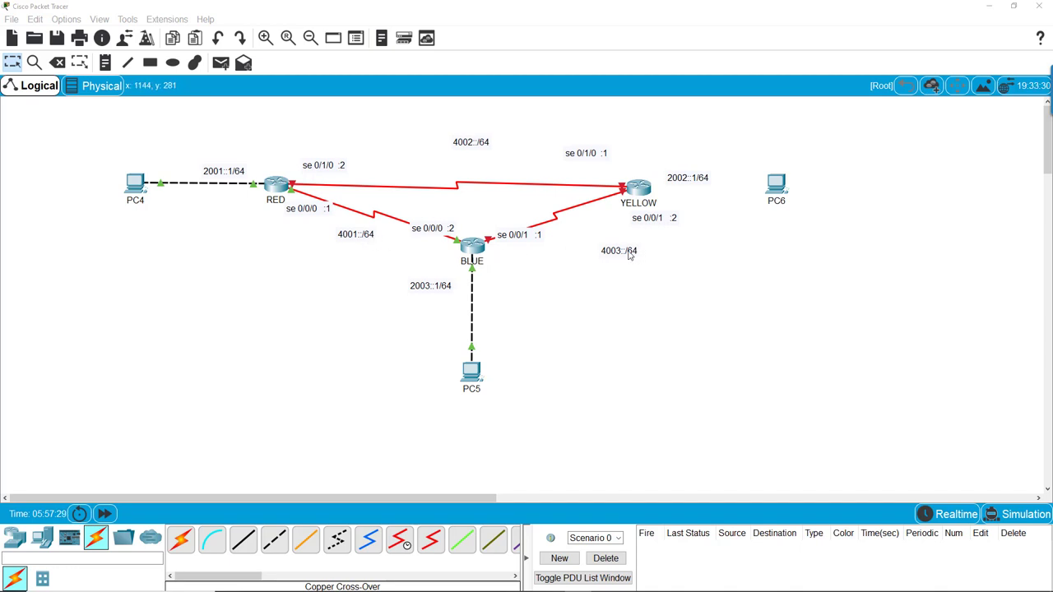
- Move the 4003::/64 label closer to the BLUE–YELLOW link
left_click_drag(630, 253, 602, 248)
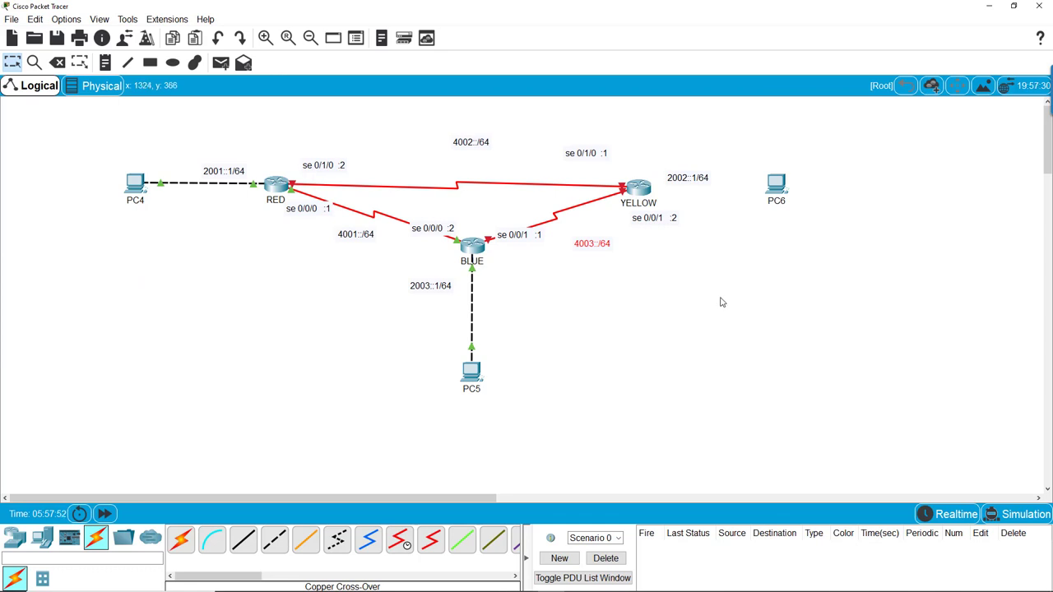
mouse_move(469, 250)
- In YELLOW's CLI, enter global configuration mode and run ipv6 unicast-routing
left_click(637, 191)
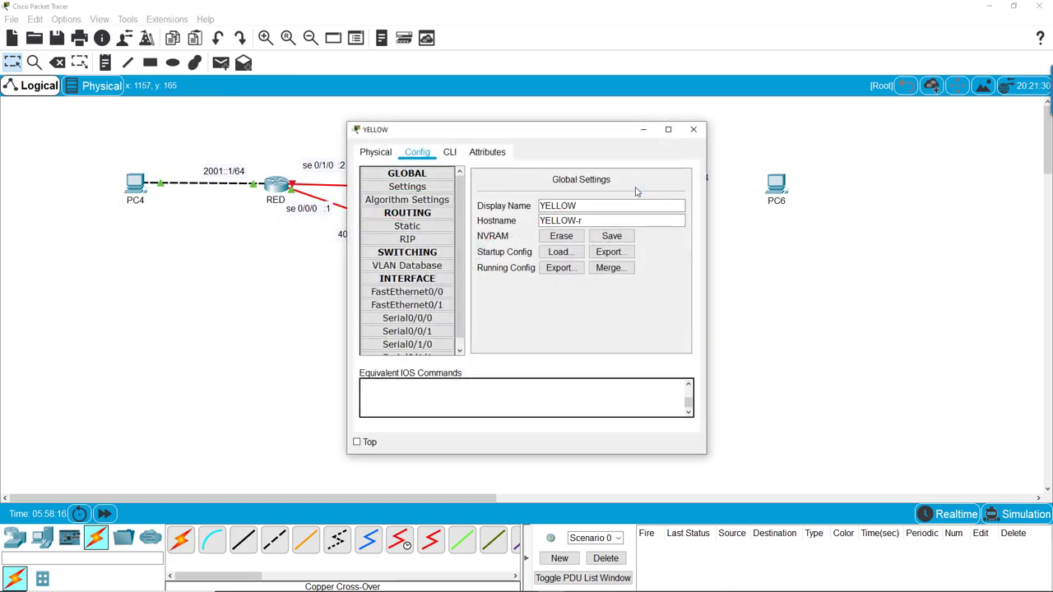
left_click(449, 153)
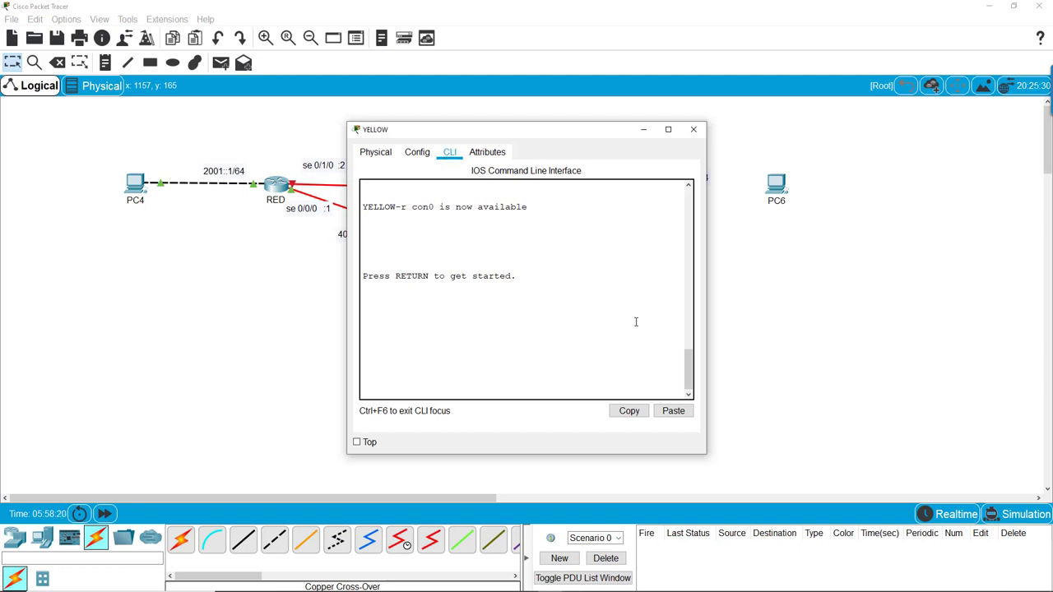
key("Return")
type("enable")
key("Return")
type("config t")
key("Return")
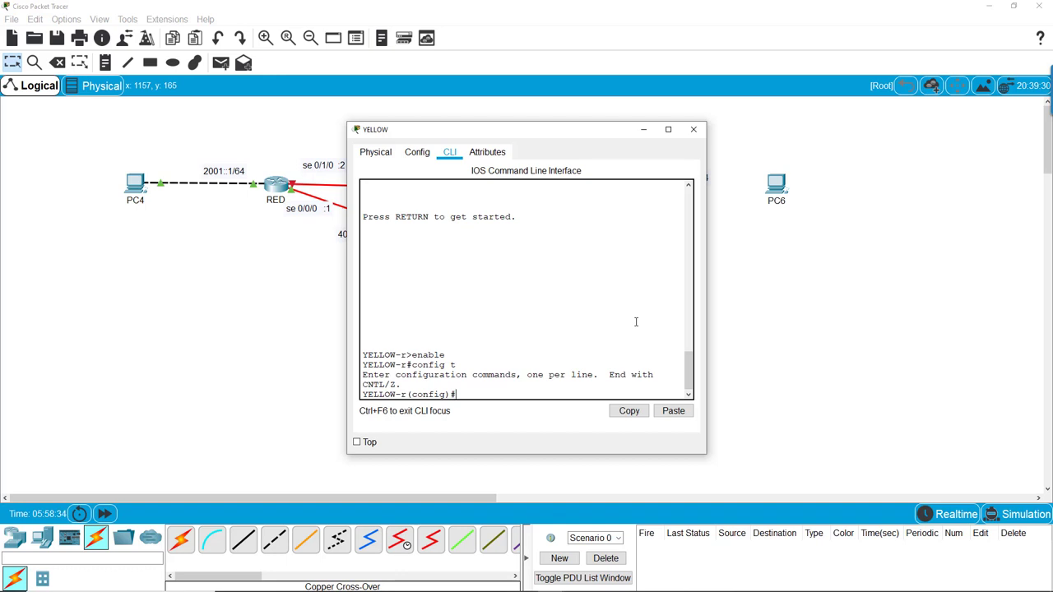
type("ipv6 unicast-routing")
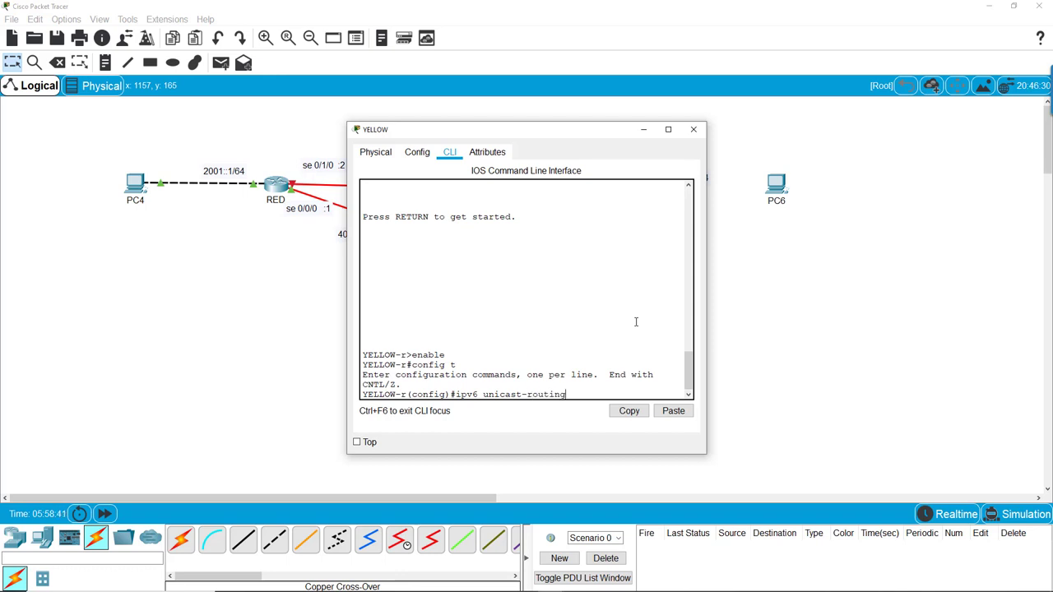
key("Return")
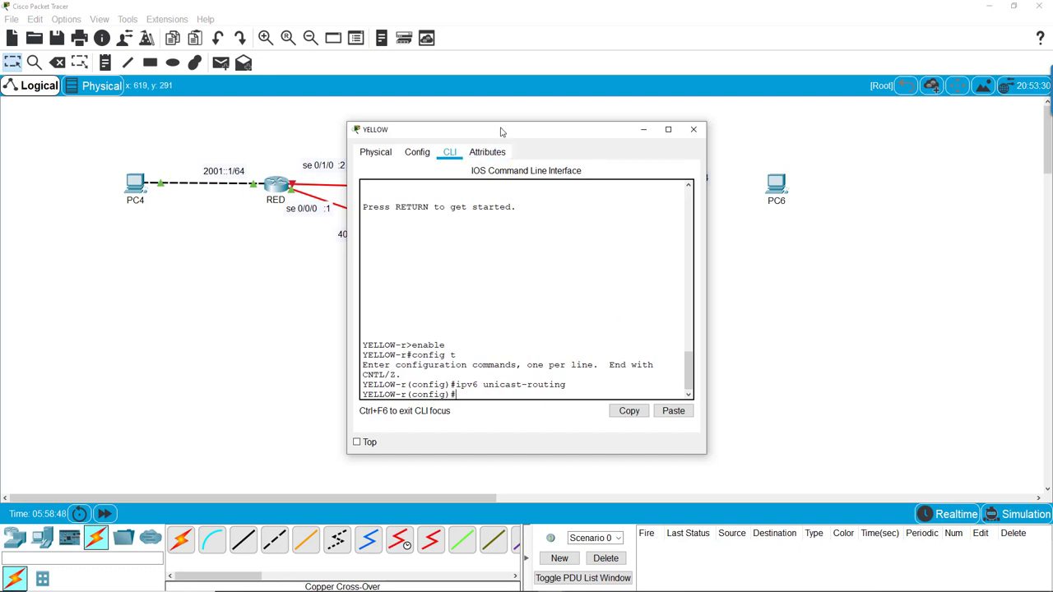
left_click_drag(501, 130, 195, 124)
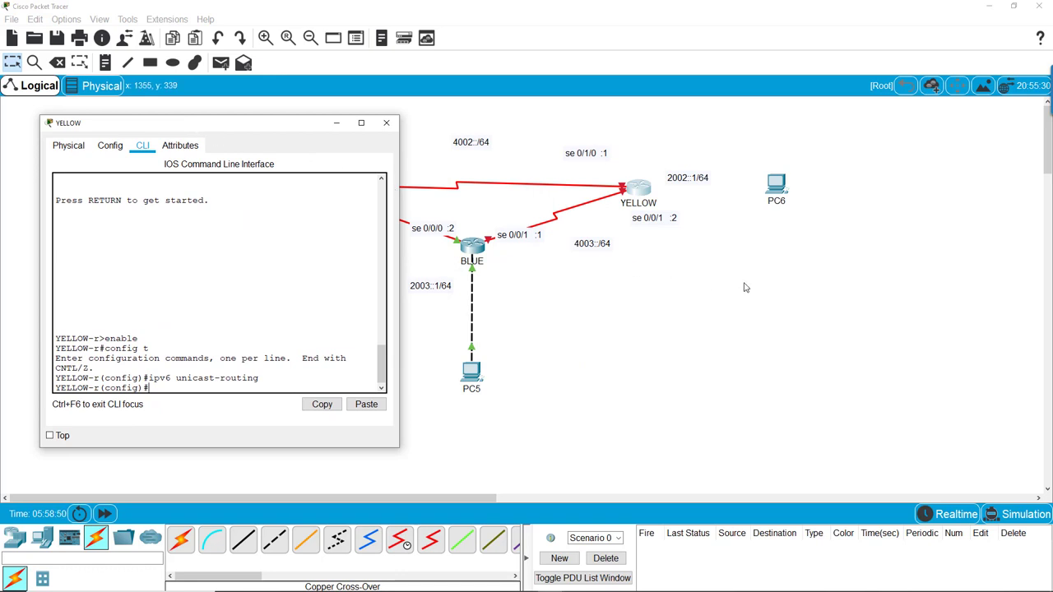
- Set YELLOW's Serial0/0/1 to 4003::2/64 and enable it with no shut
type("int se 0/0/1")
key("Return")
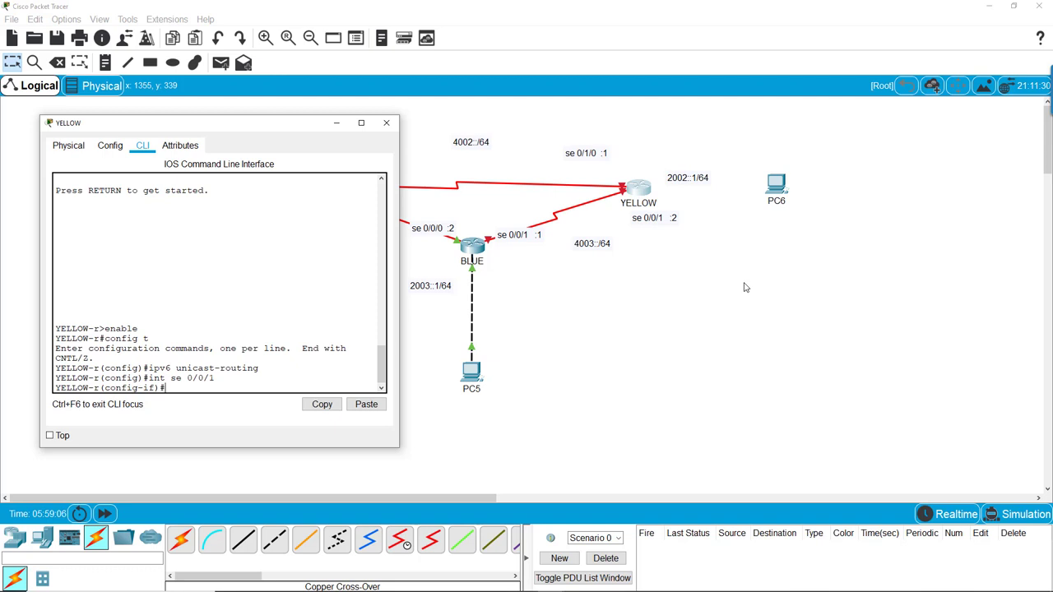
type("ipv")
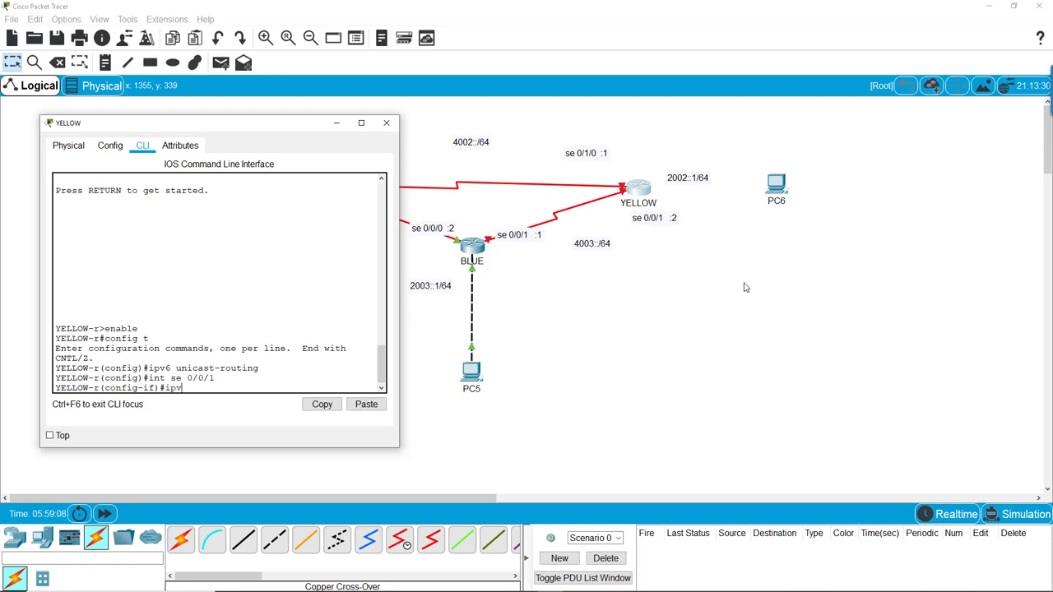
type("6 address 4003::2/64")
key("Return")
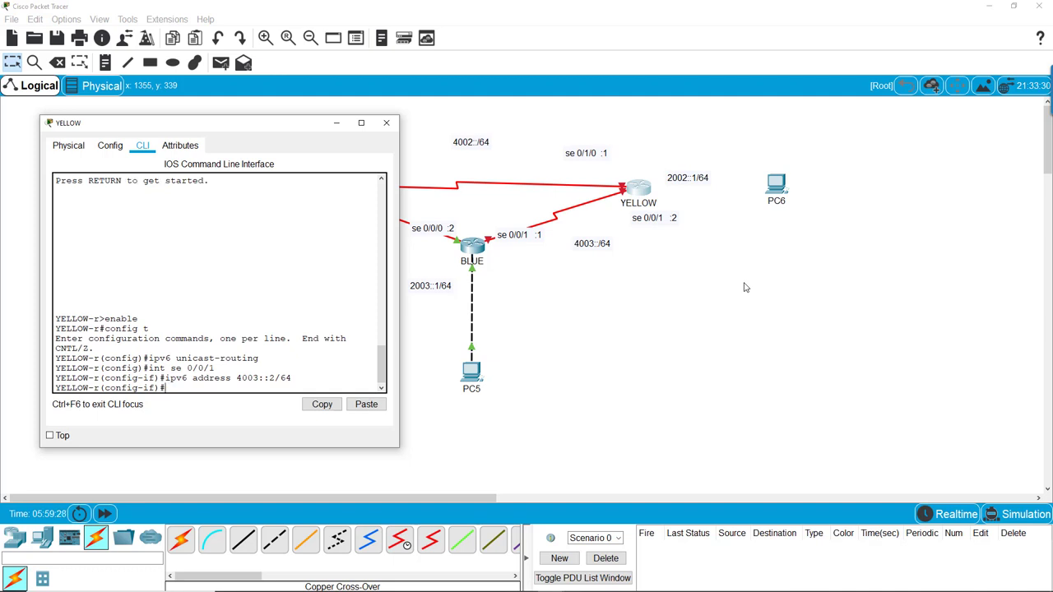
type("no shut")
key("Return")
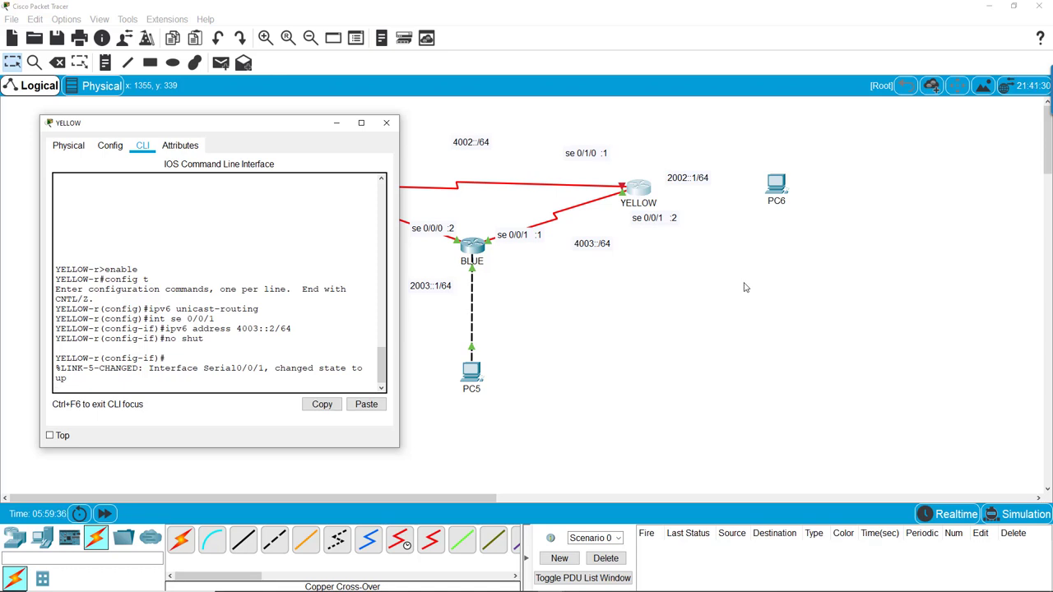
key("Return")
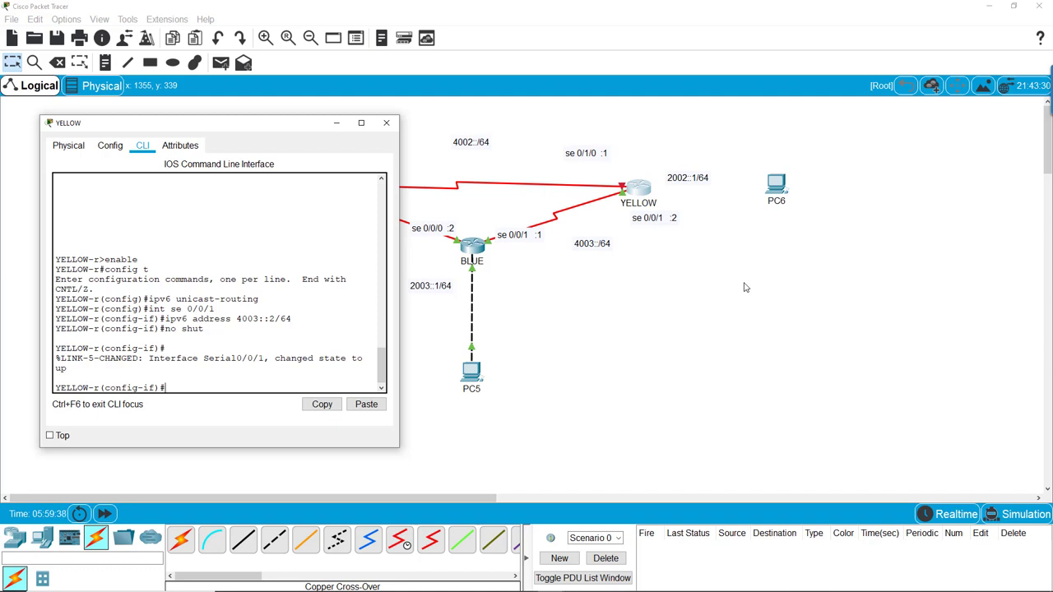
type("int ")
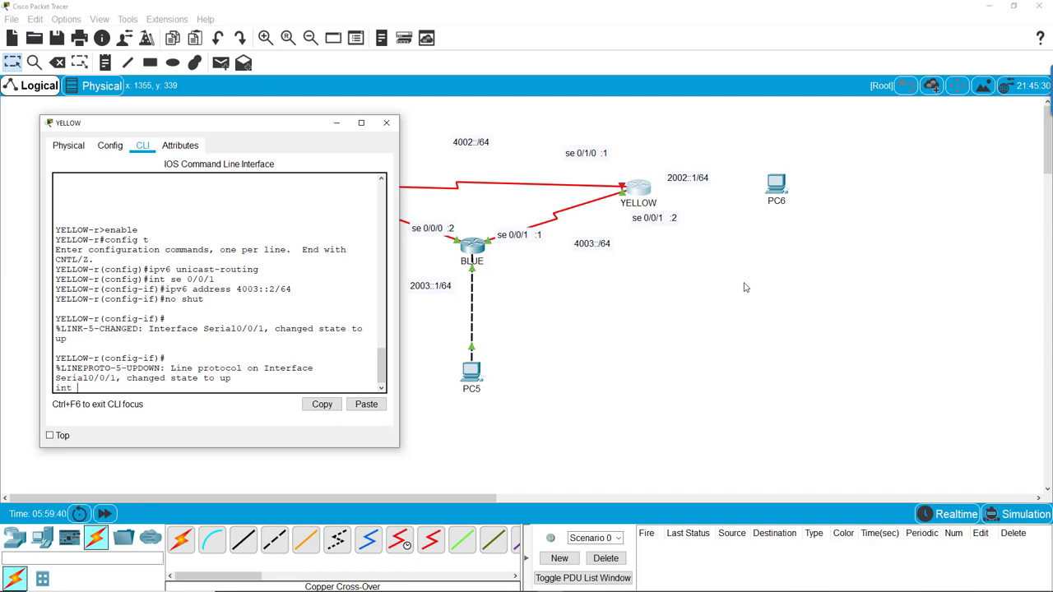
type("fa 0/0")
- Give FastEthernet0/0 the address 2002::1/64 and enable it with no shut
key("Return")
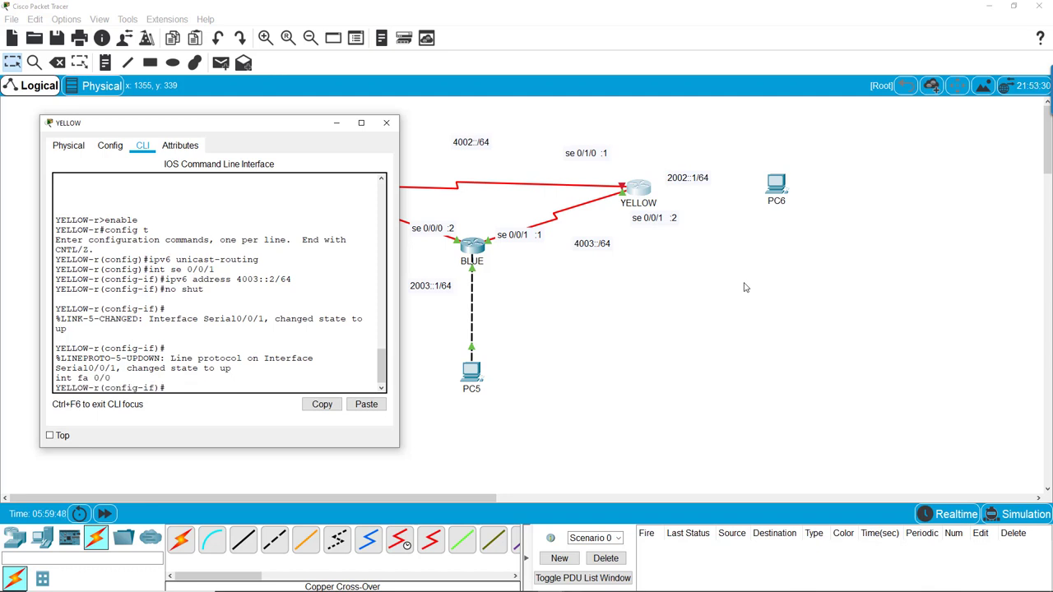
type("ipv6 address 2002::1/64")
key("Return")
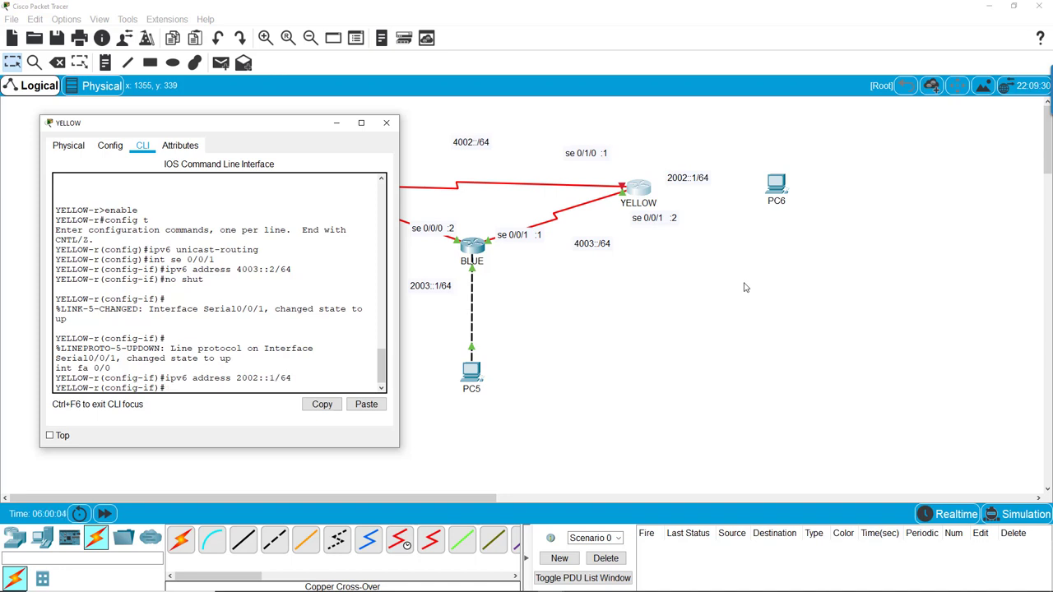
type("no shut")
key("Return")
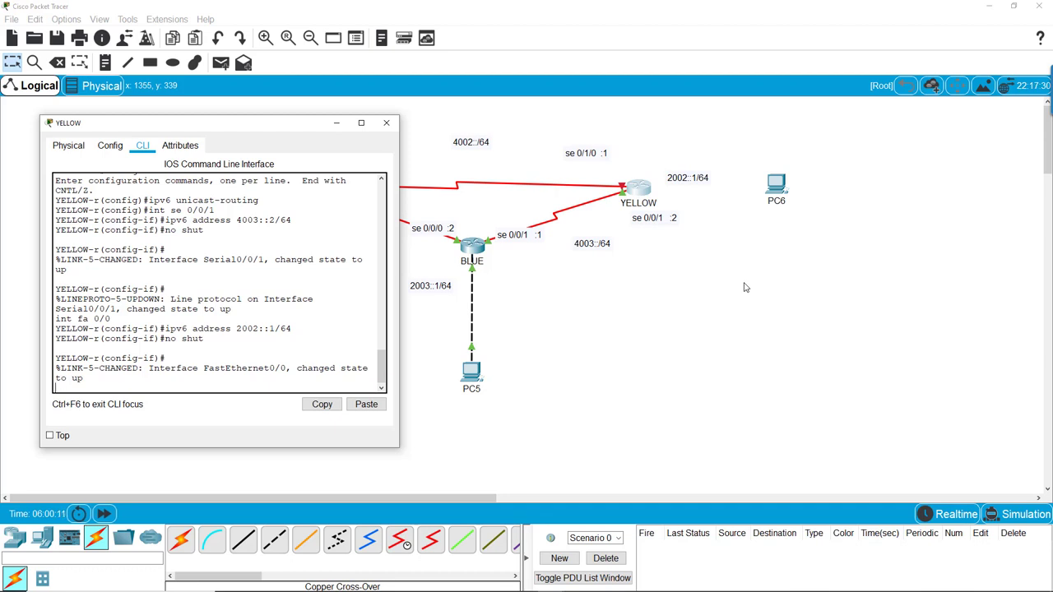
key("Return")
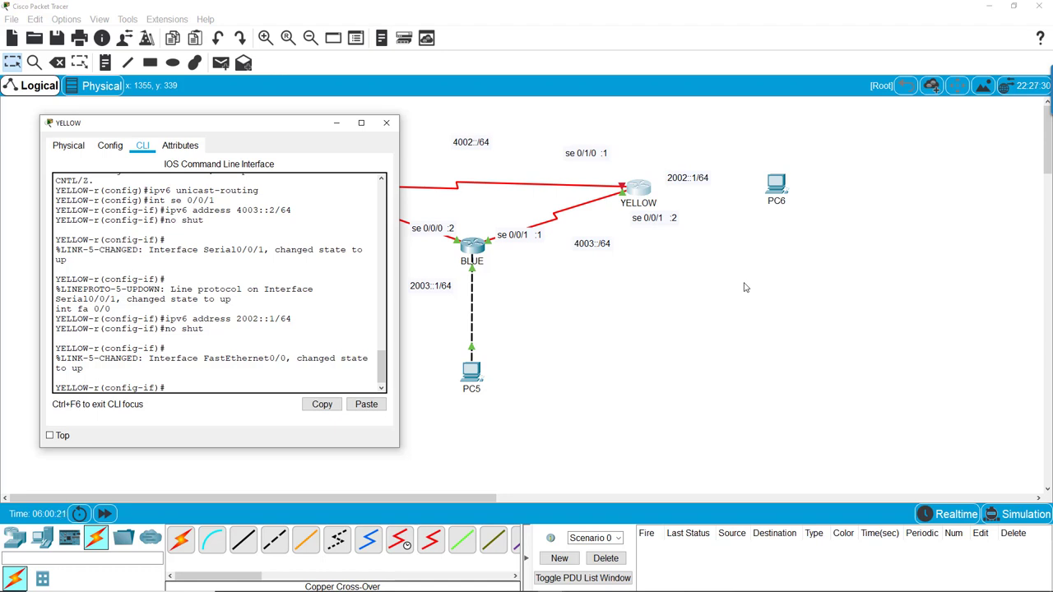
type("int se 0/1/0")
- Set Serial0/1/0 to 4002::1/64 and enable it with no shut
key("Return")
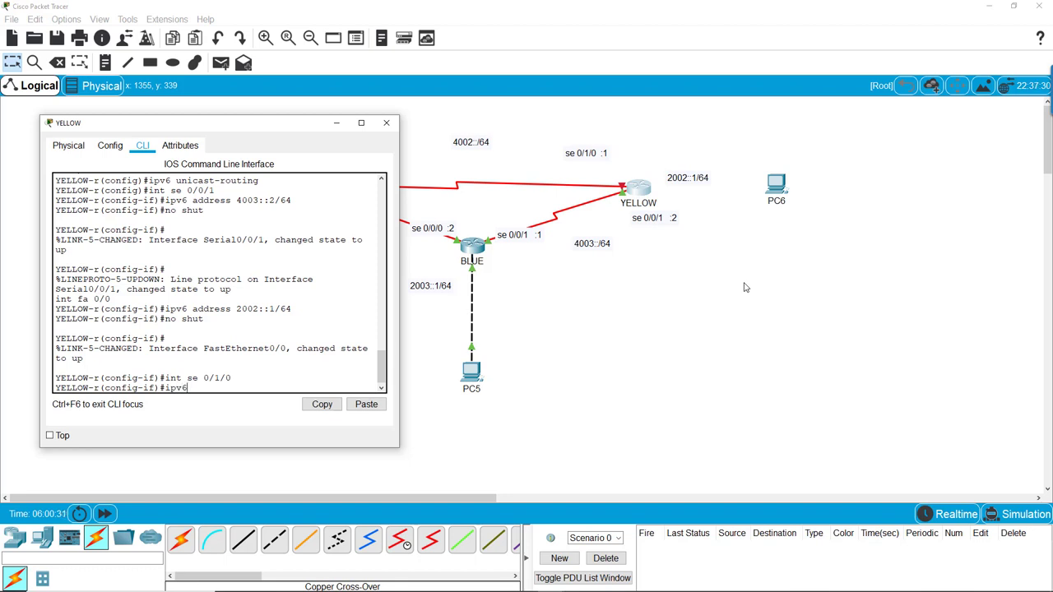
type("ipv6 address 4002::1/64")
key("Return")
type("no shut")
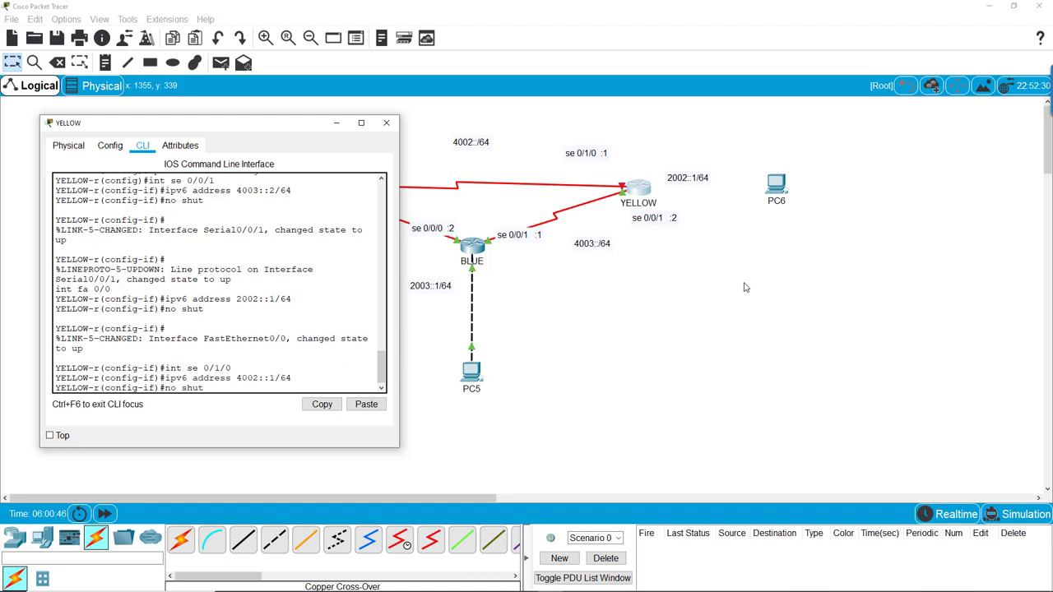
key("Return")
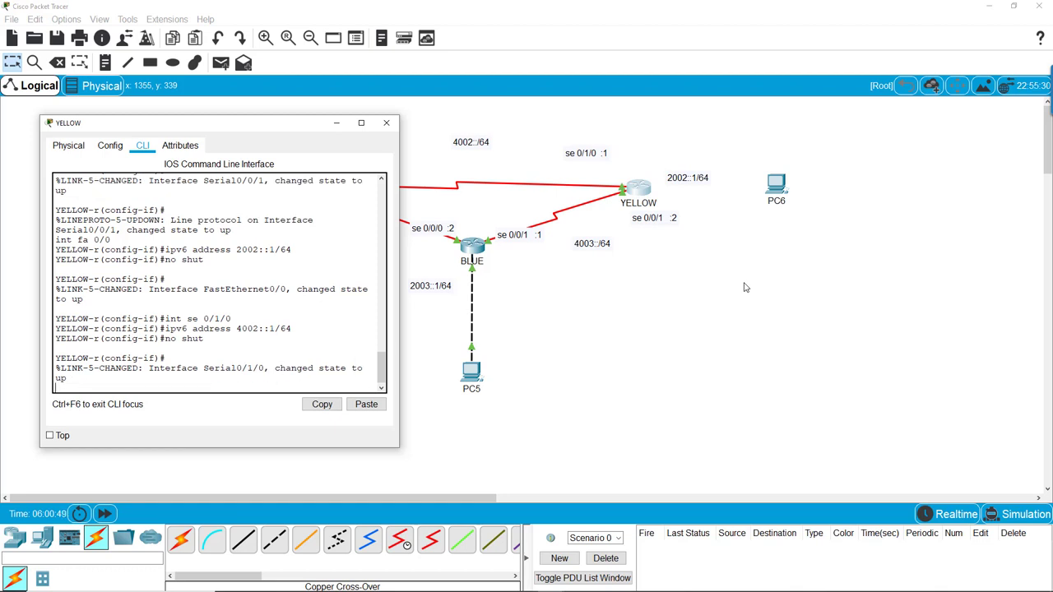
key("Return")
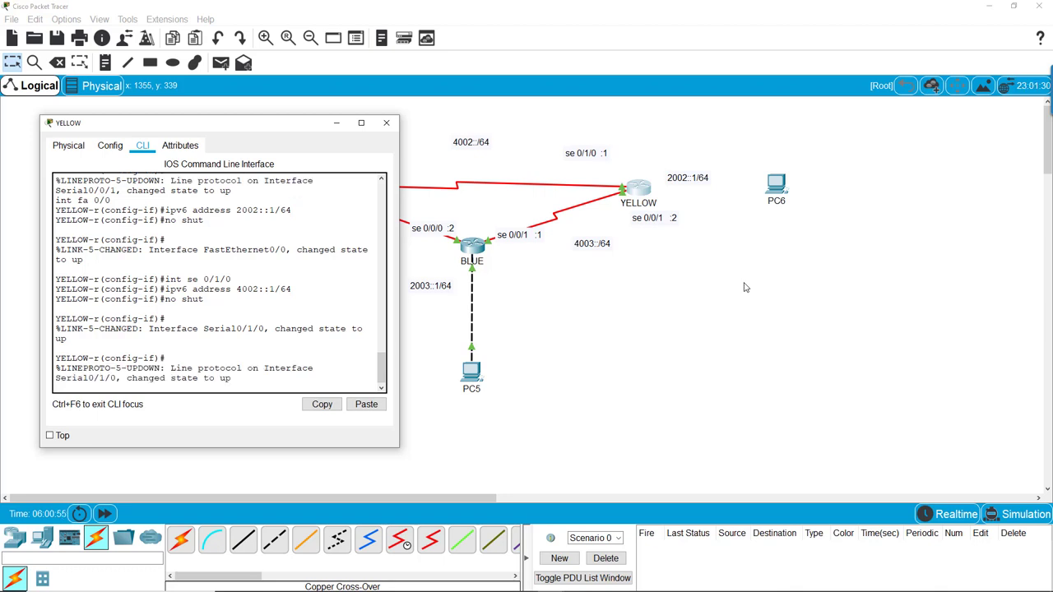
key("Return")
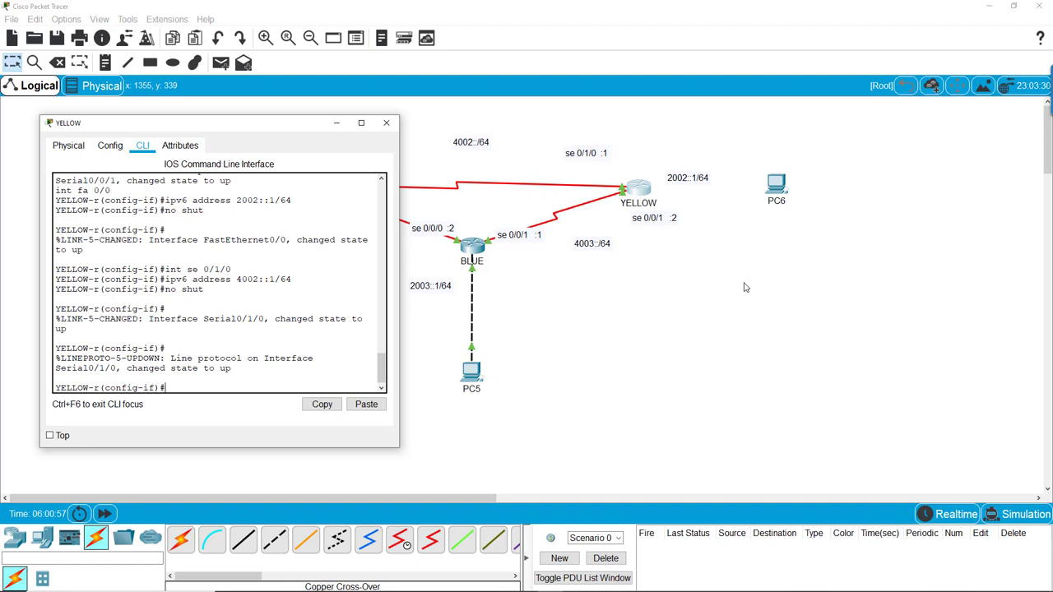
- Connect YELLOW's FastEthernet0/0 to PC6's FastEthernet0 with a copper cross-over cable
left_click(337, 124)
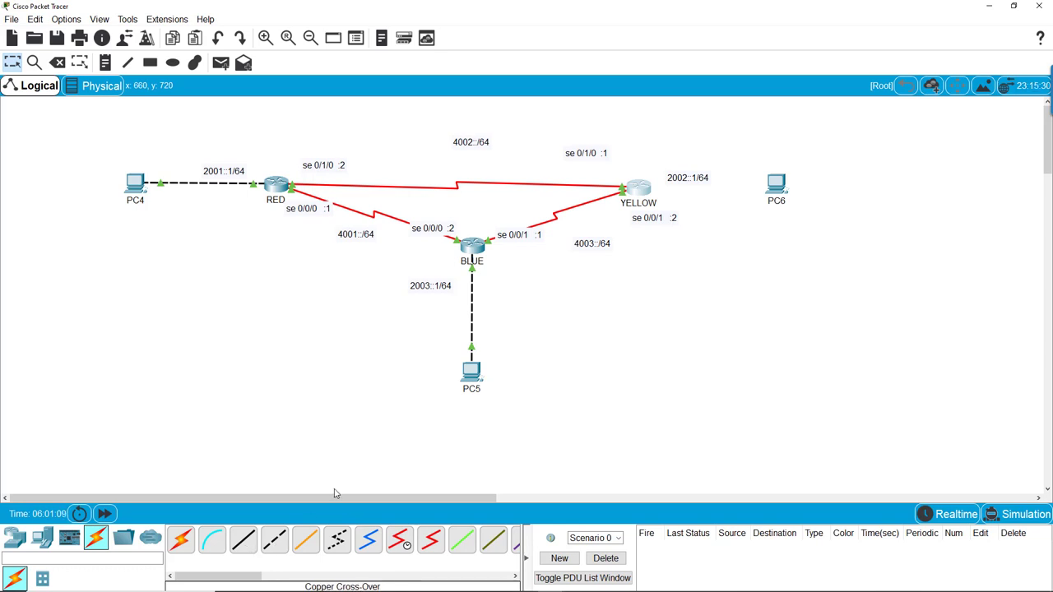
left_click(275, 541)
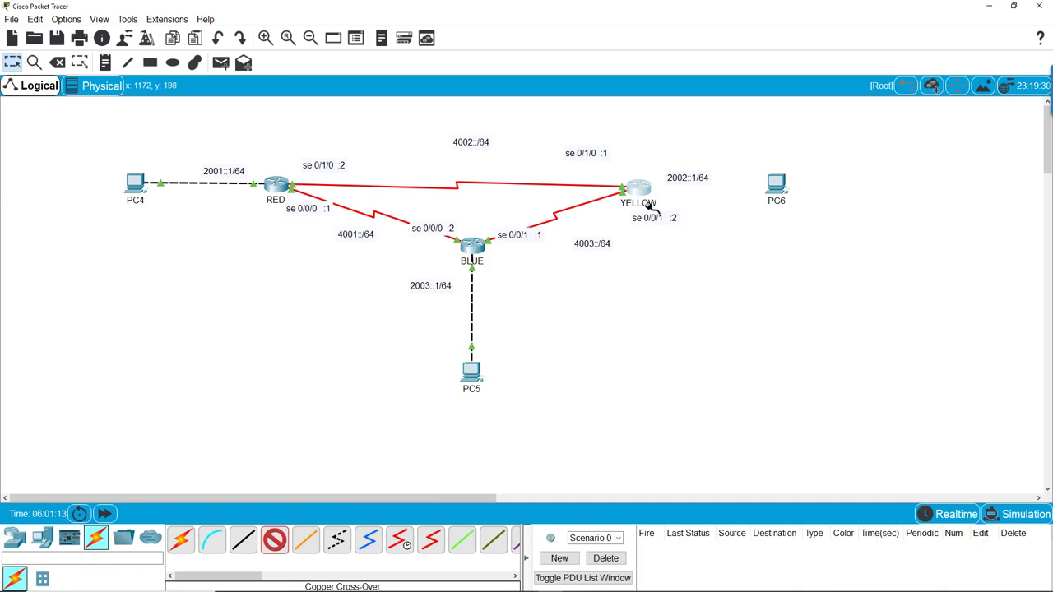
left_click(644, 187)
left_click(673, 220)
left_click(776, 188)
left_click(803, 233)
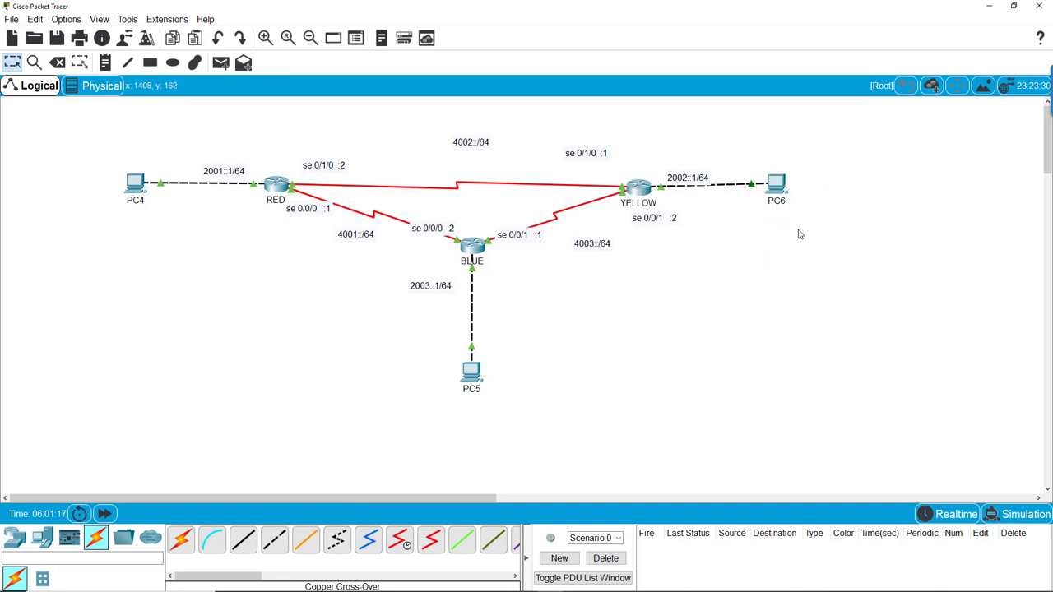
left_click(781, 194)
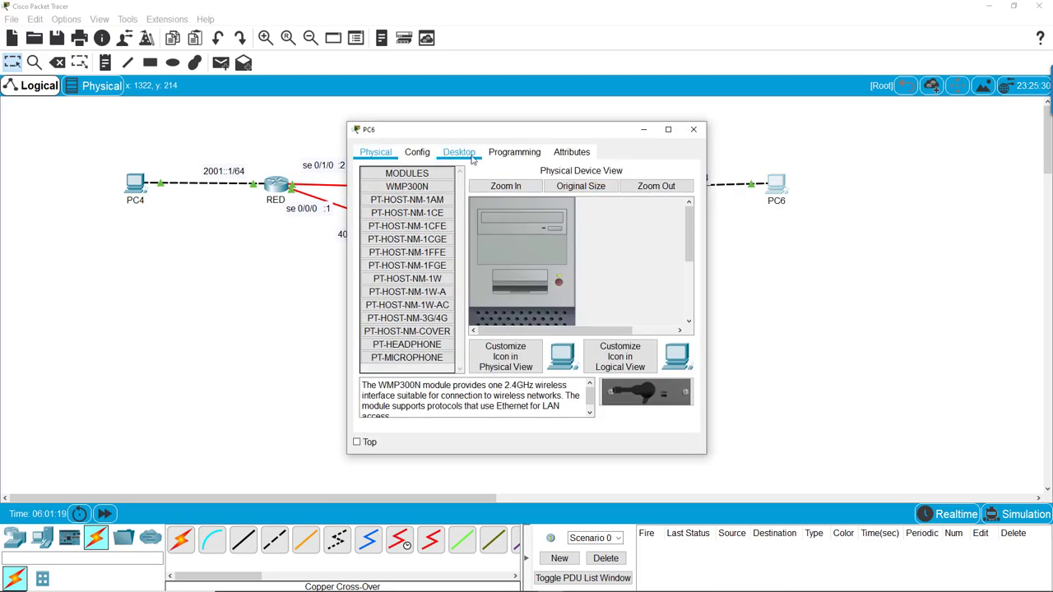
- Switch PC6's IPv6 setting to Automatic, obtaining 2002::260:2FFF:FE4D:85D1/64 and a gateway
left_click(459, 153)
left_click(398, 191)
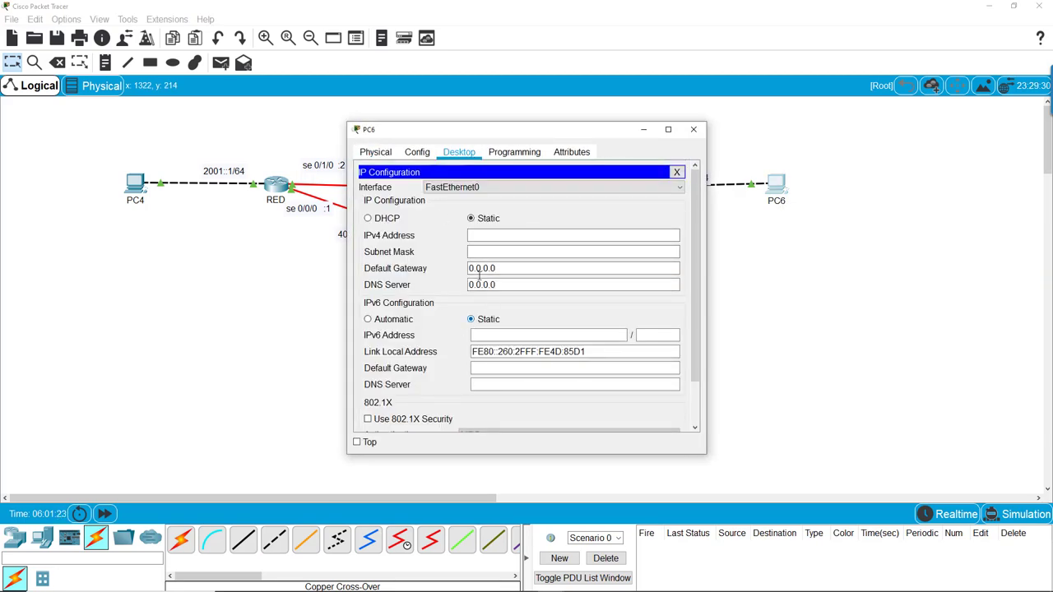
left_click(368, 319)
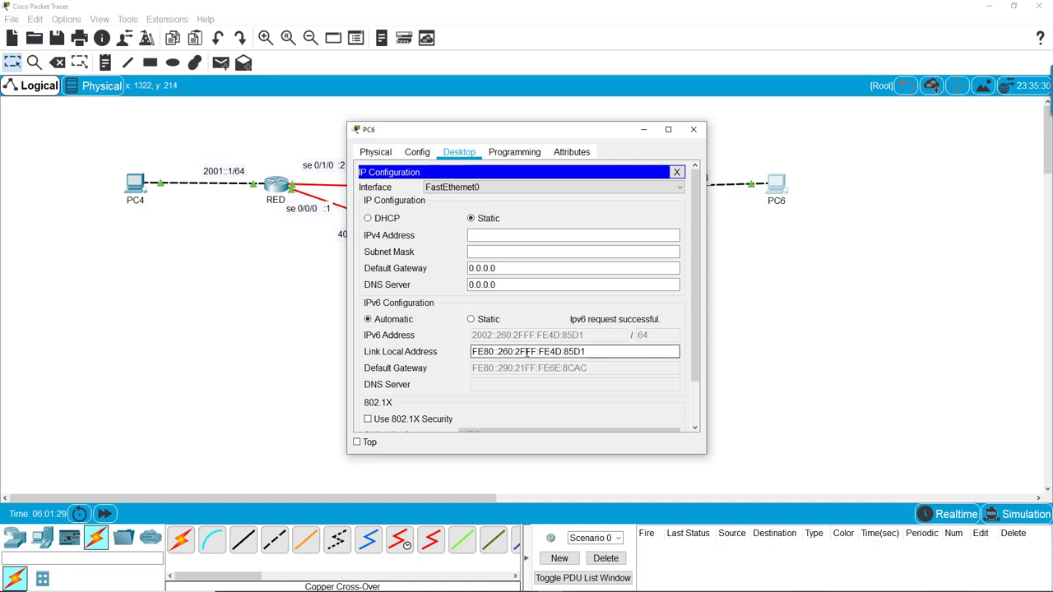
left_click_drag(525, 352, 549, 352)
key("End")
left_click_drag(550, 351, 525, 351)
left_click(590, 353)
left_click_drag(590, 352, 553, 352)
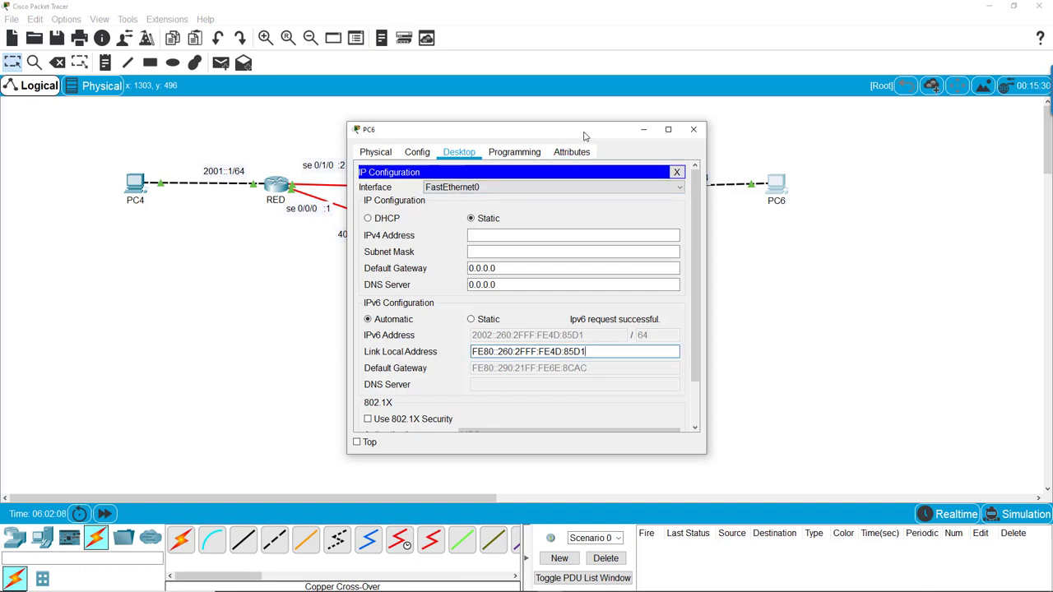
left_click_drag(588, 134, 256, 130)
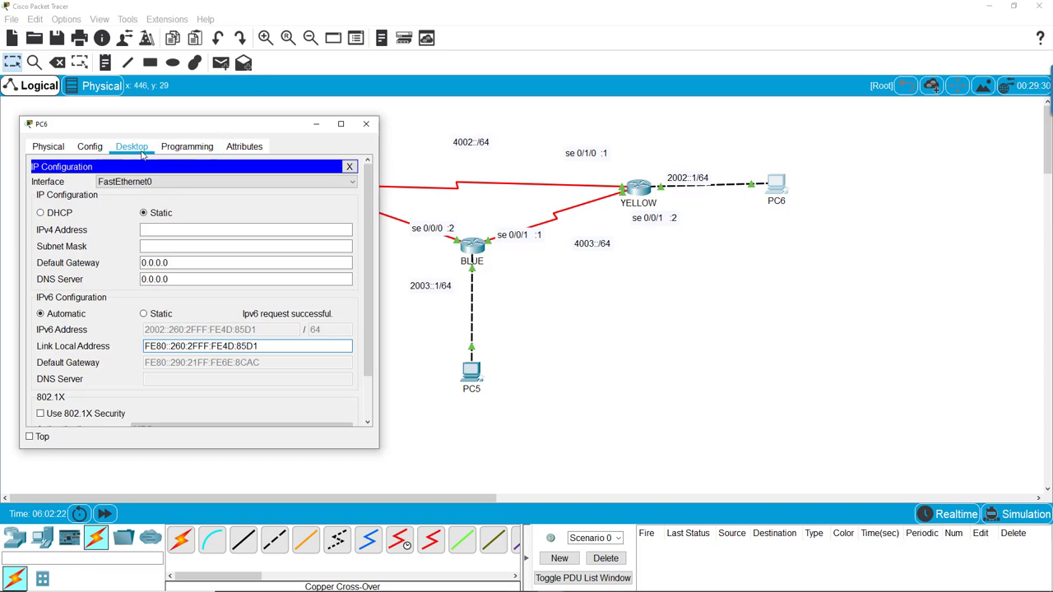
- Ping the gateway 2002::1 from PC6's command prompt, getting 4 of 4 replies
left_click(349, 166)
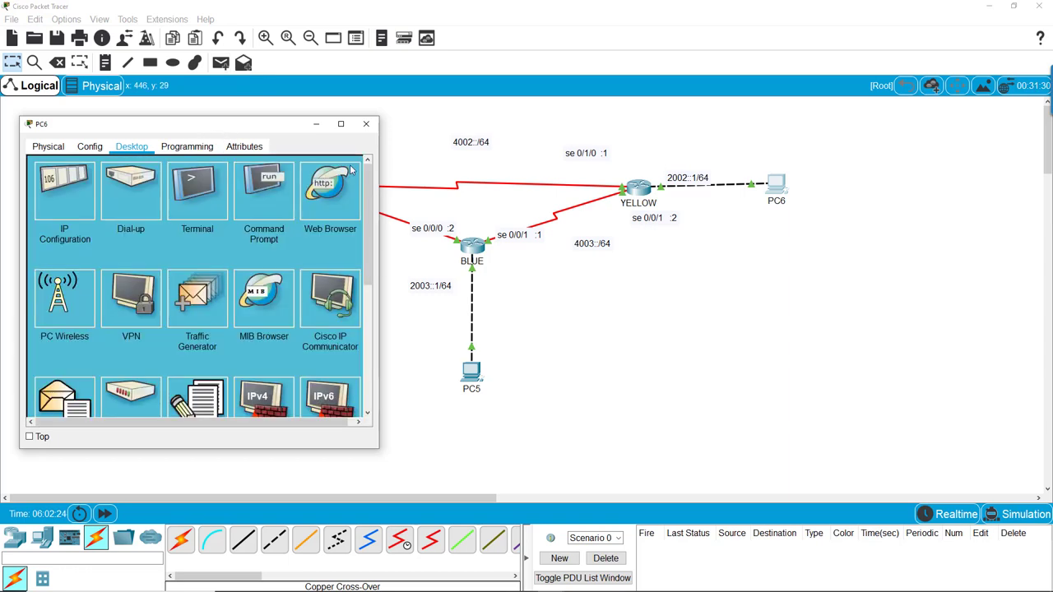
left_click(367, 123)
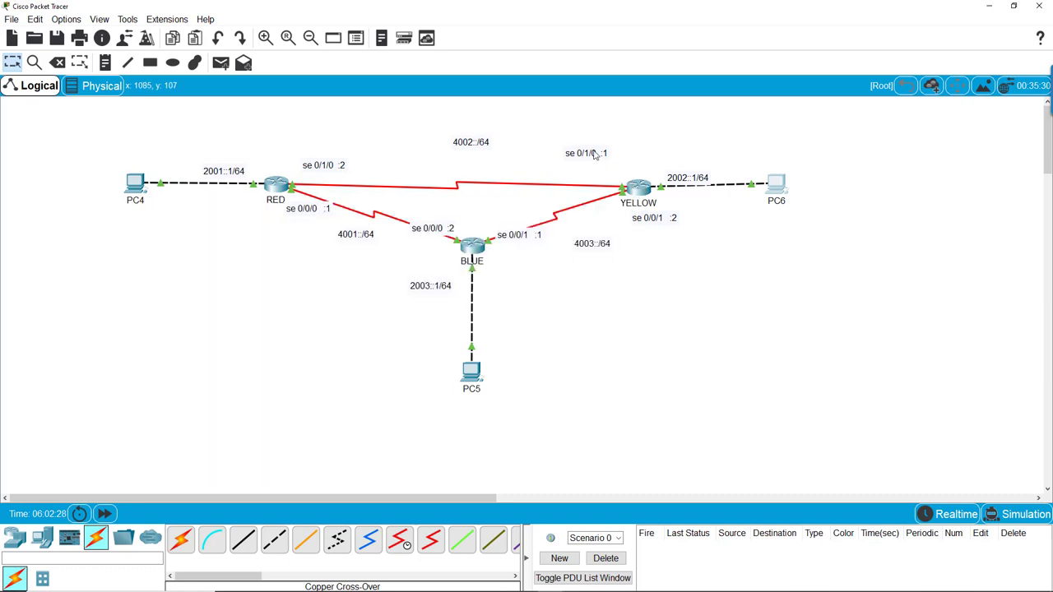
left_click(777, 190)
left_click(591, 196)
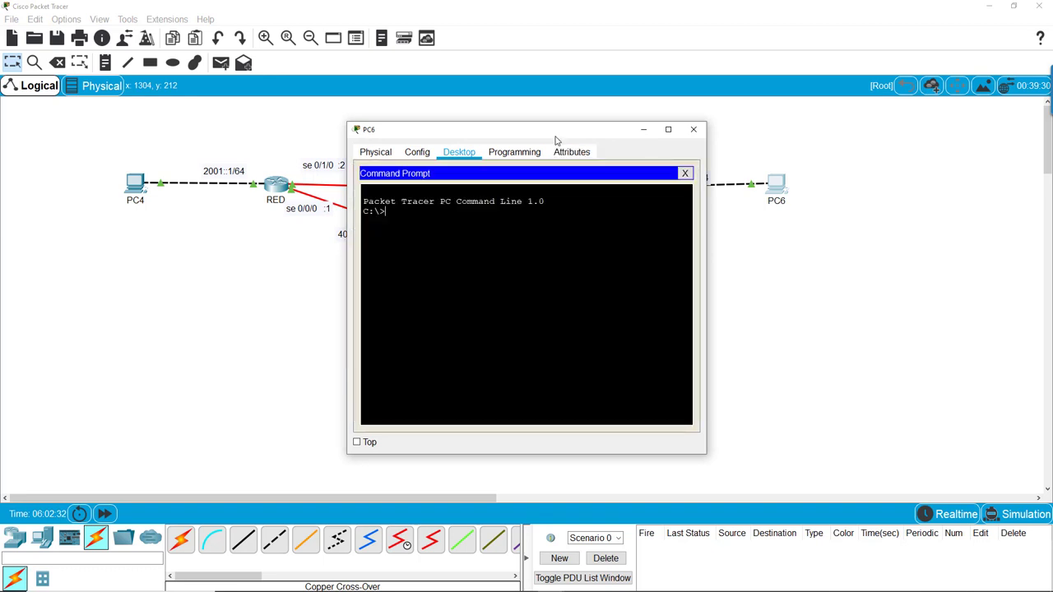
left_click_drag(555, 138, 886, 134)
type("ping")
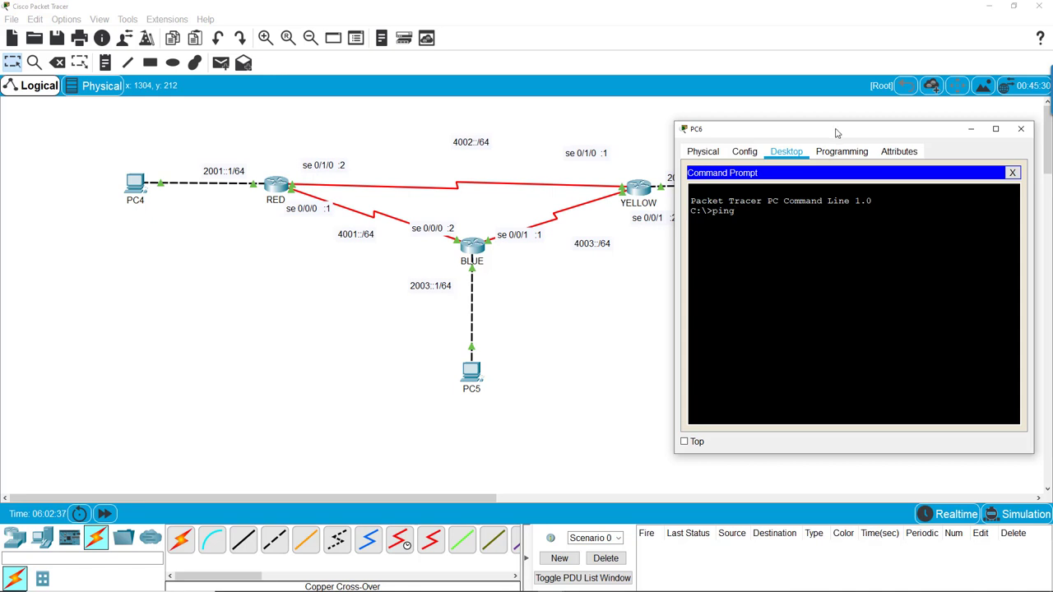
left_click_drag(836, 134, 267, 145)
type("2002::1")
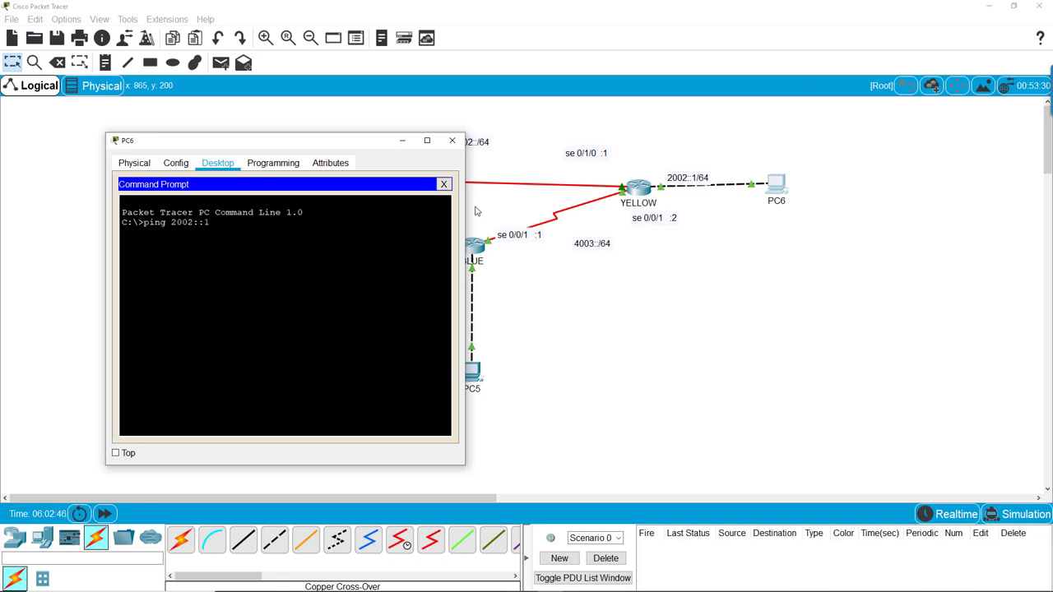
key("Return")
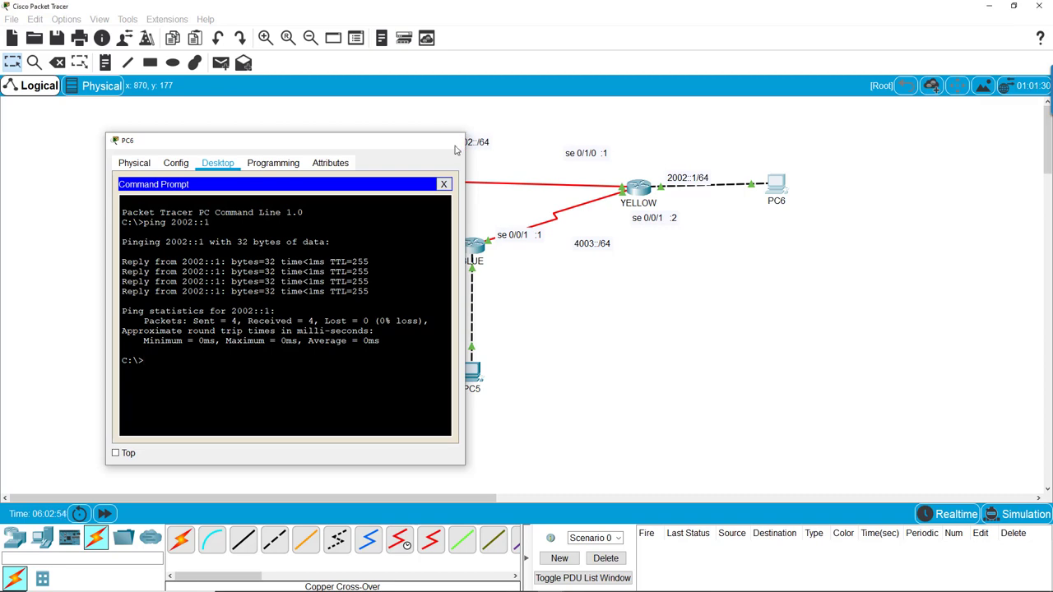
left_click(452, 141)
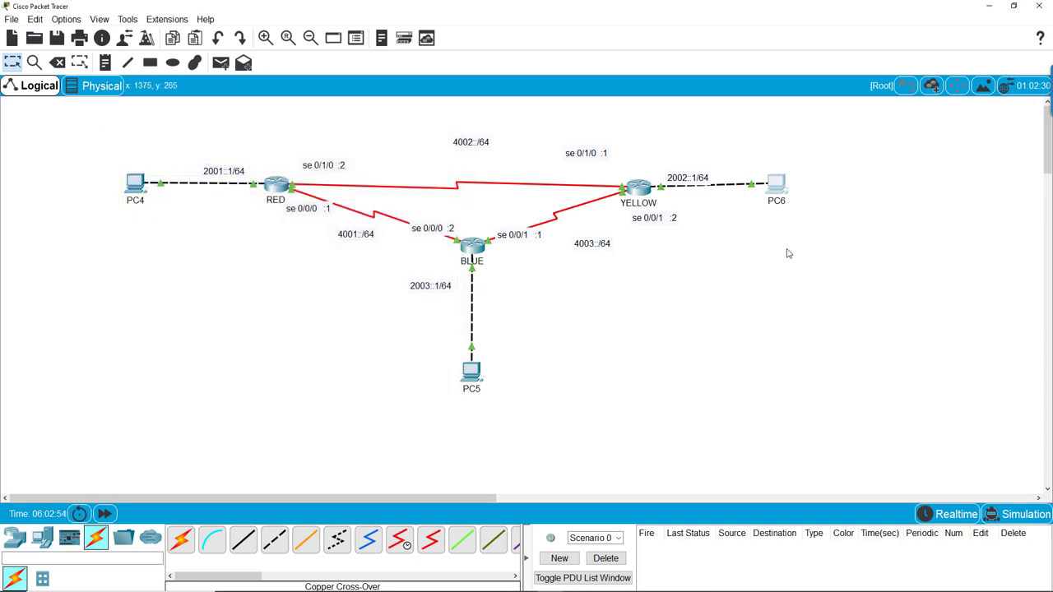
- Reopen PC6's IP Configuration, kept on top, to show its autoconfigured address
left_click(776, 188)
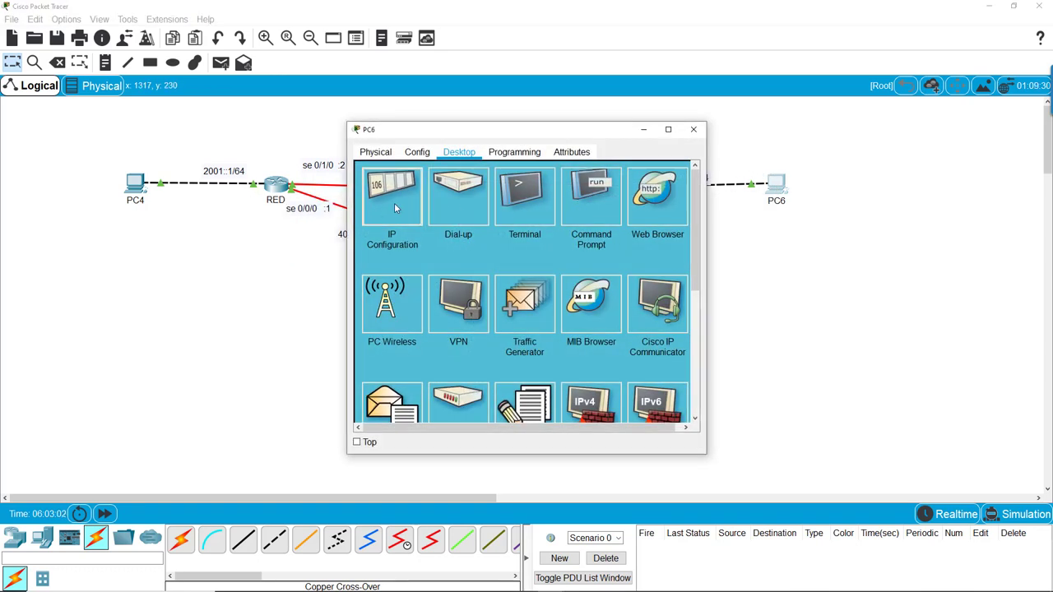
left_click(395, 202)
left_click(357, 442)
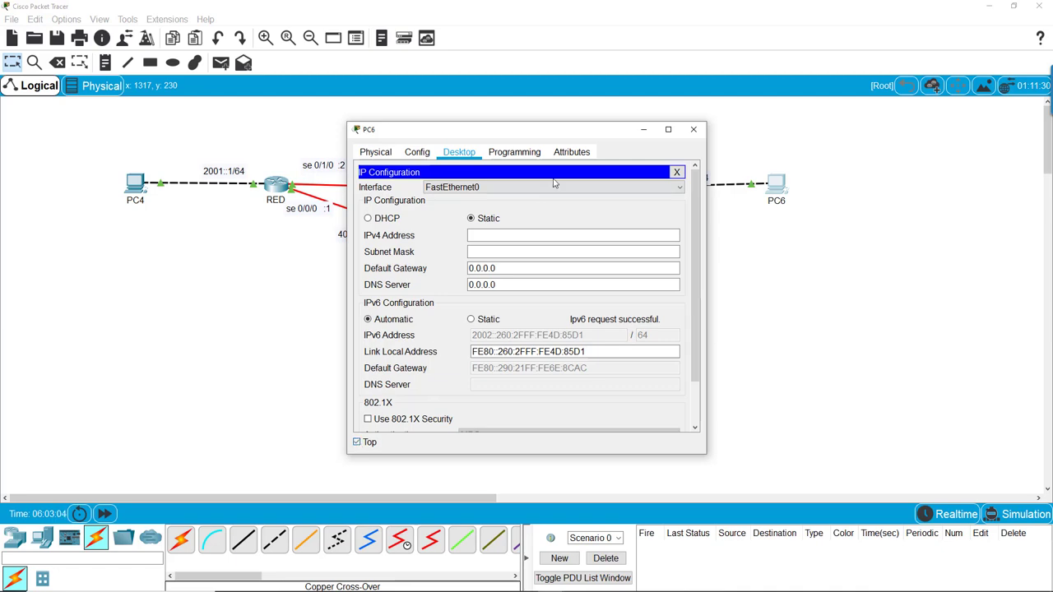
left_click_drag(529, 134, 851, 122)
- From YELLOW's configuration prompt, ping PC6 at 2002::260:2fff:fe4d:85d1
left_click(639, 188)
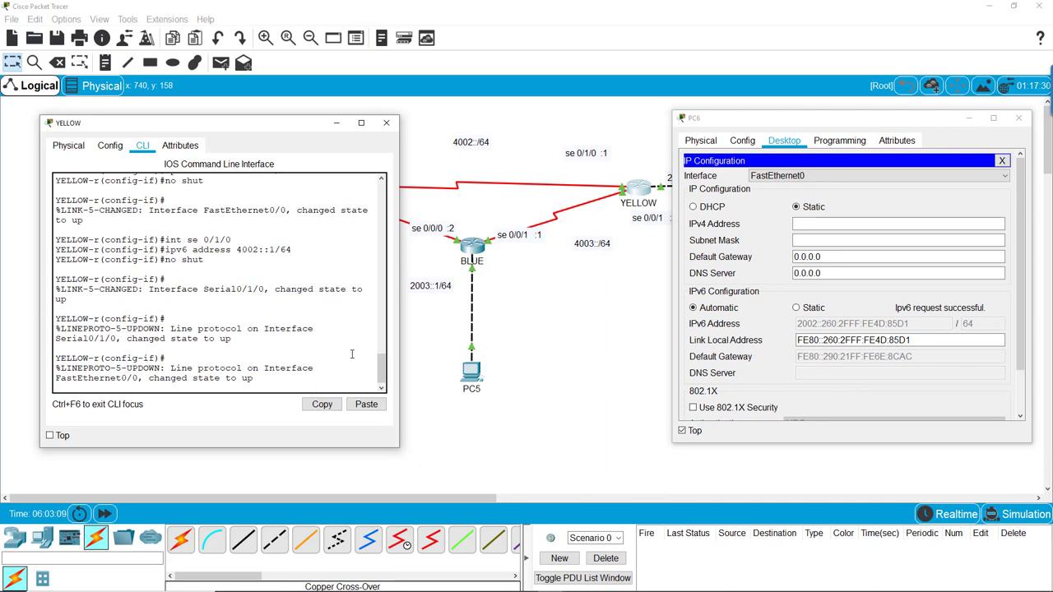
key("Return")
key("Return")
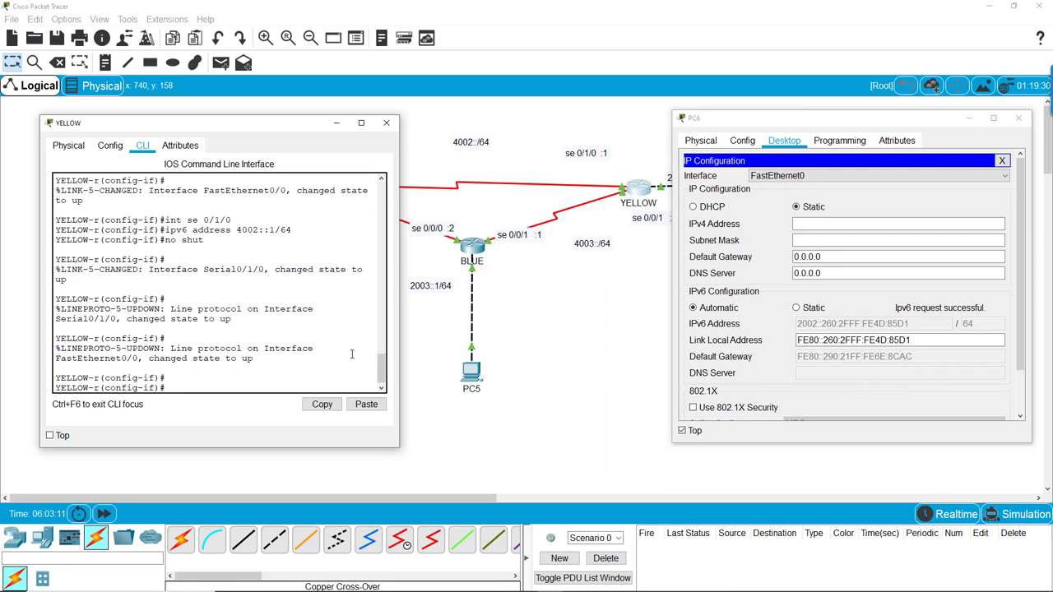
type("exit")
key("Return")
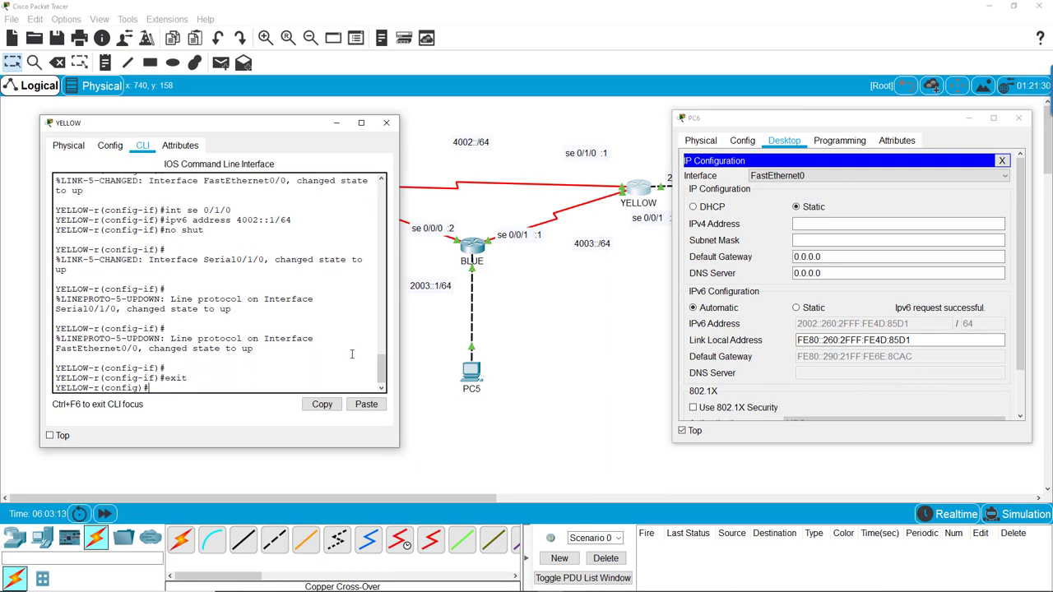
type("ping 2")
type("002")
type("::")
type("260:2")
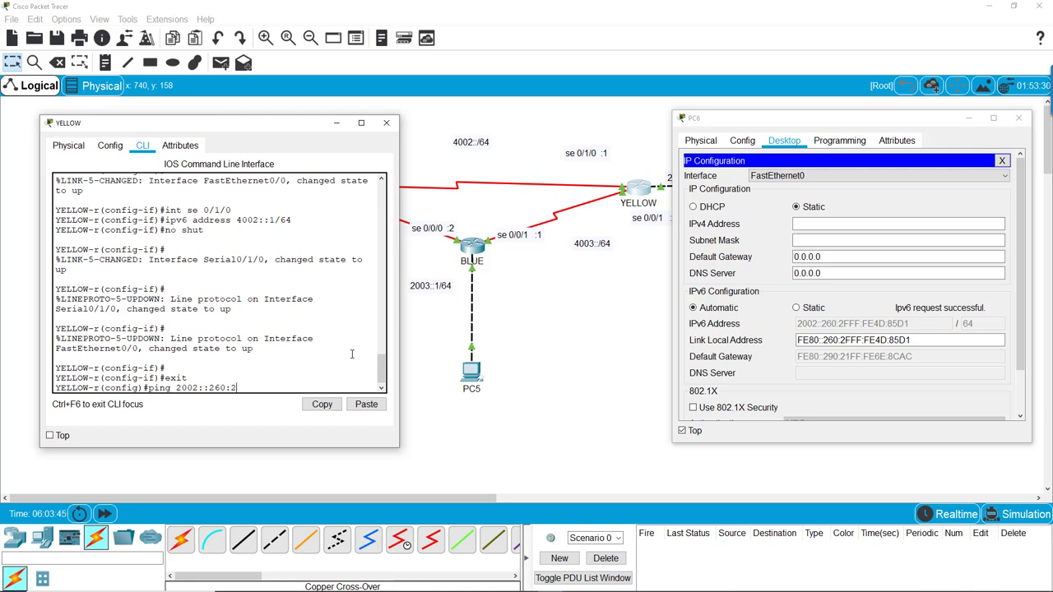
type("fff:fe4d:85d1")
key("Return")
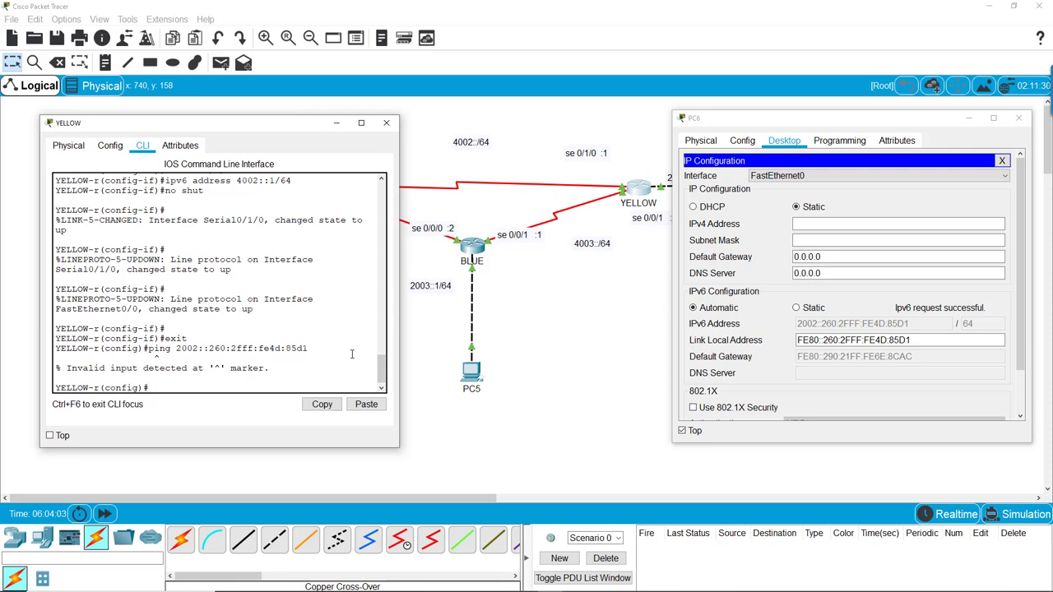
- Re-run the copied ping to 2002::260:2fff:fe4d:85d1 from privileged mode, succeeding 5/5
type("exit")
key("Return")
key("Return")
type("config t")
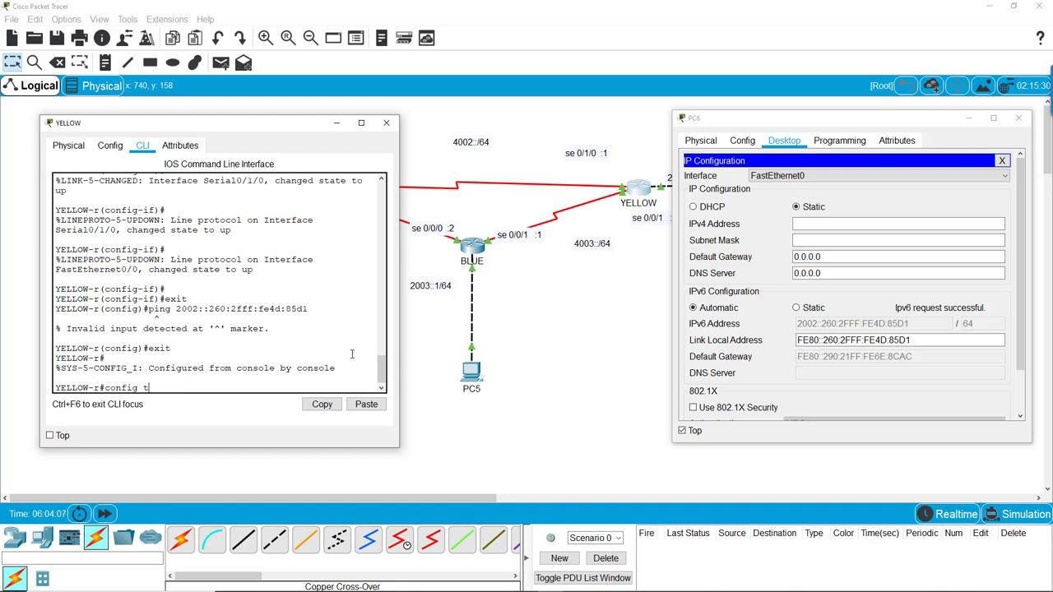
key("Up")
key("Down")
key("Down")
left_click_drag(303, 310, 148, 309)
key("ctrl+c")
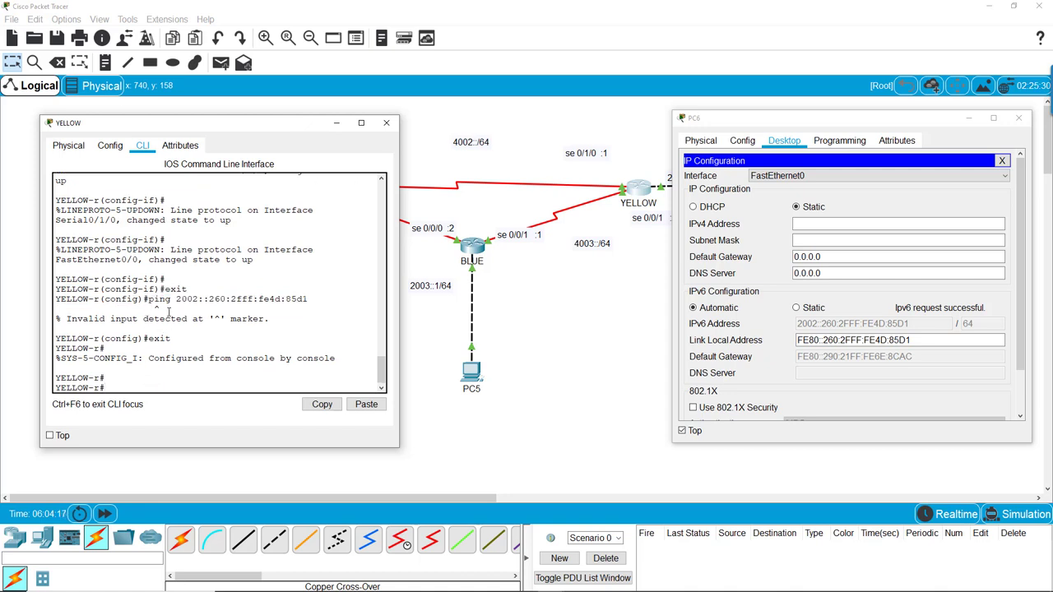
left_click_drag(149, 302, 309, 304)
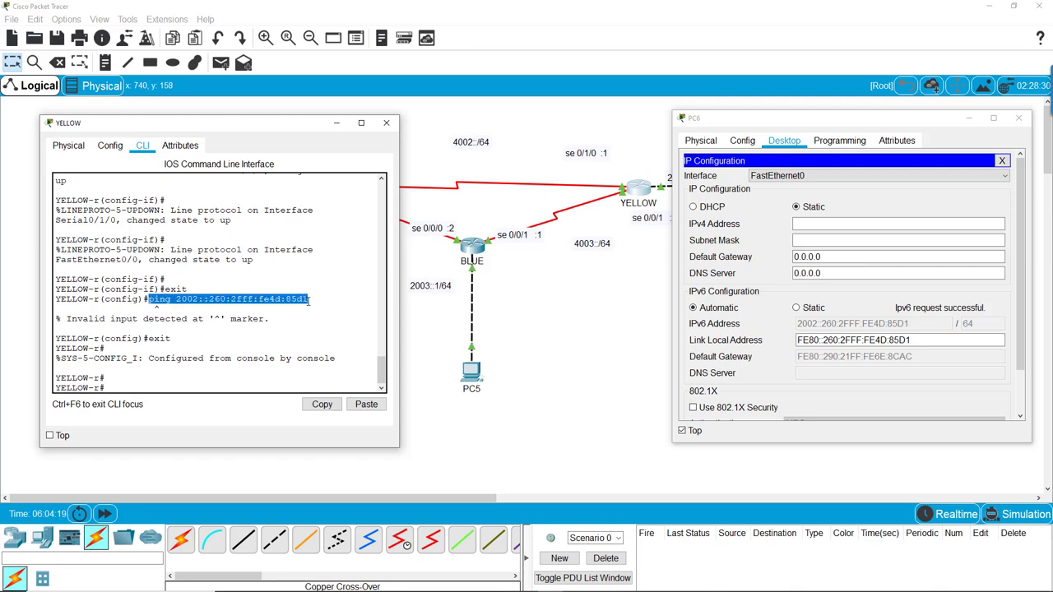
right_click(288, 301)
left_click(317, 310)
left_click(138, 387)
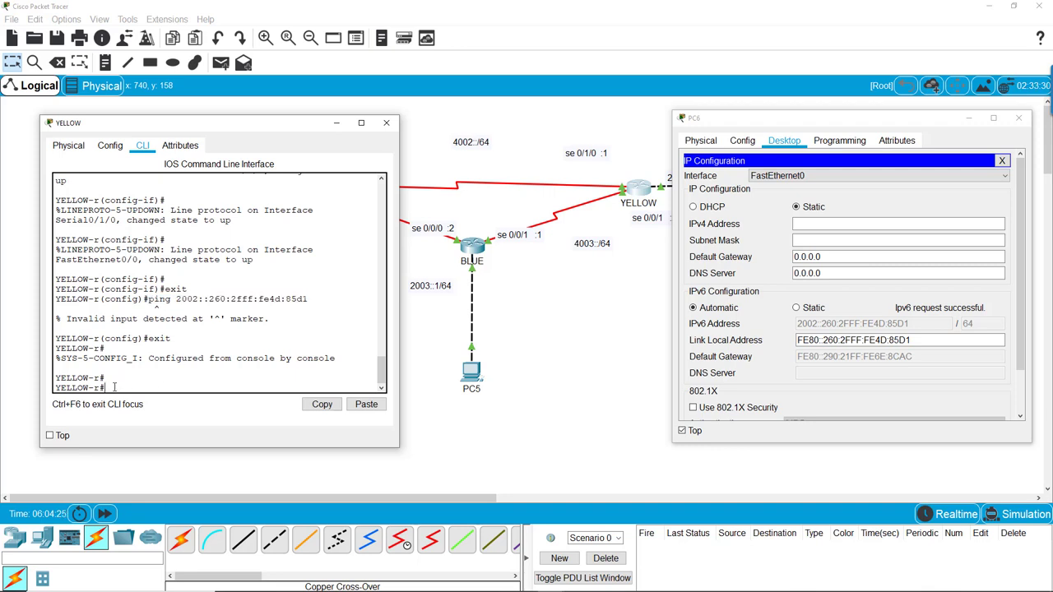
right_click(114, 387)
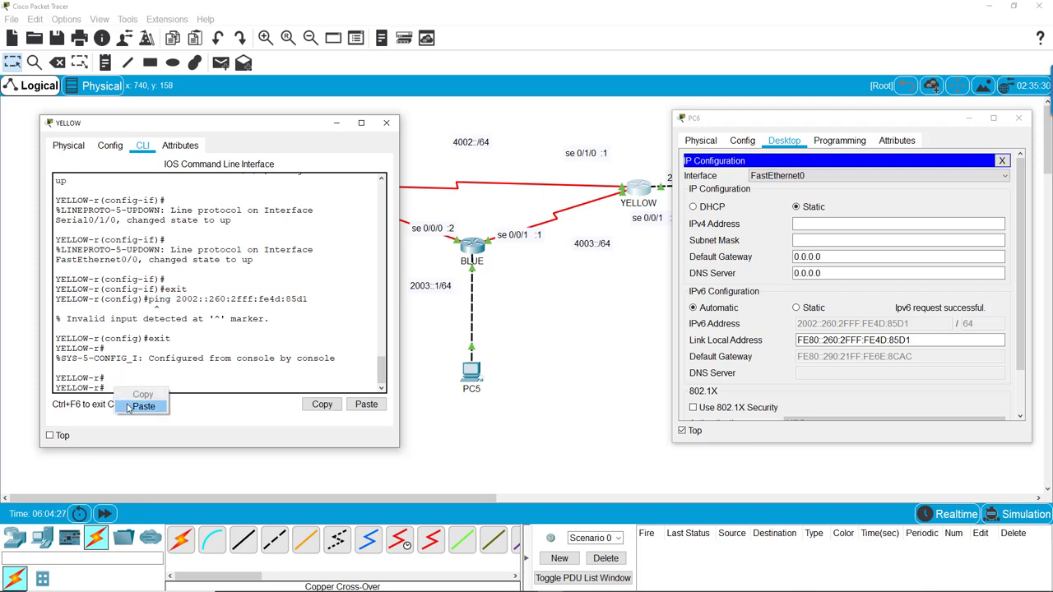
left_click(140, 407)
key("Return")
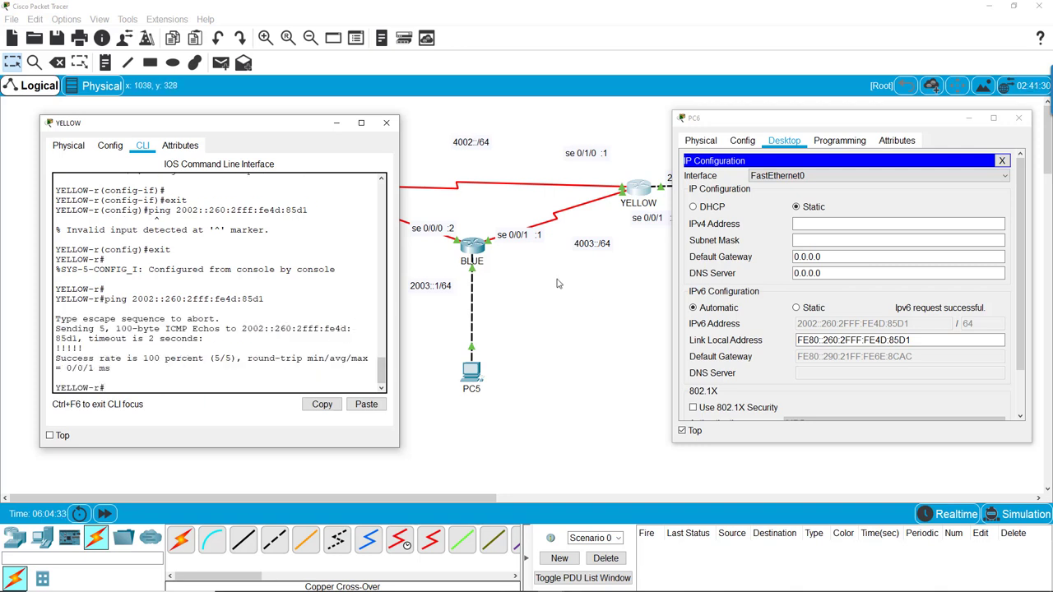
- Close the YELLOW and PC6 windows and enter global configuration mode on BLUE
left_click(387, 126)
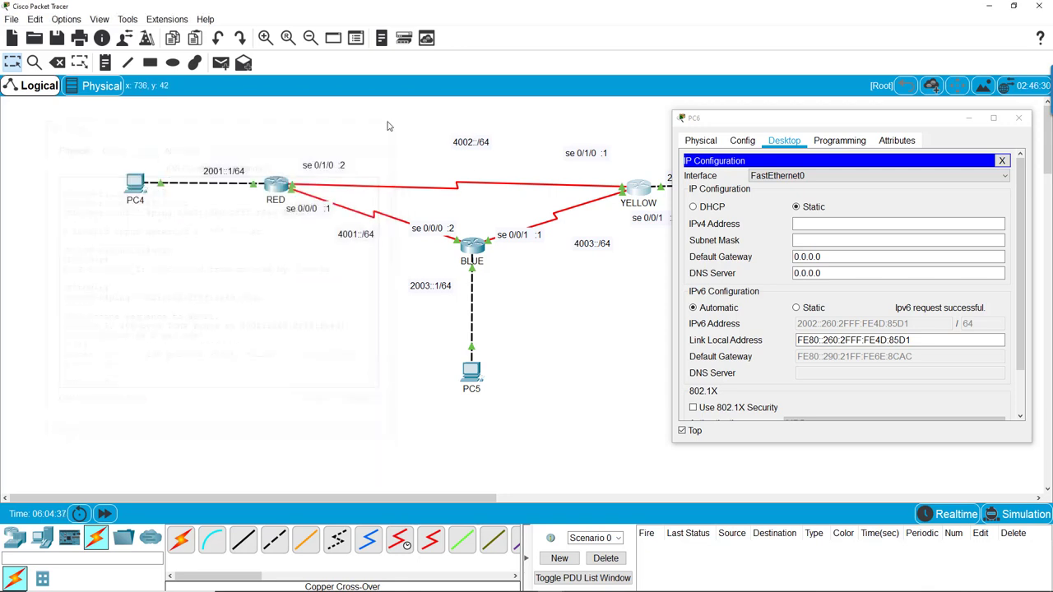
left_click(1018, 118)
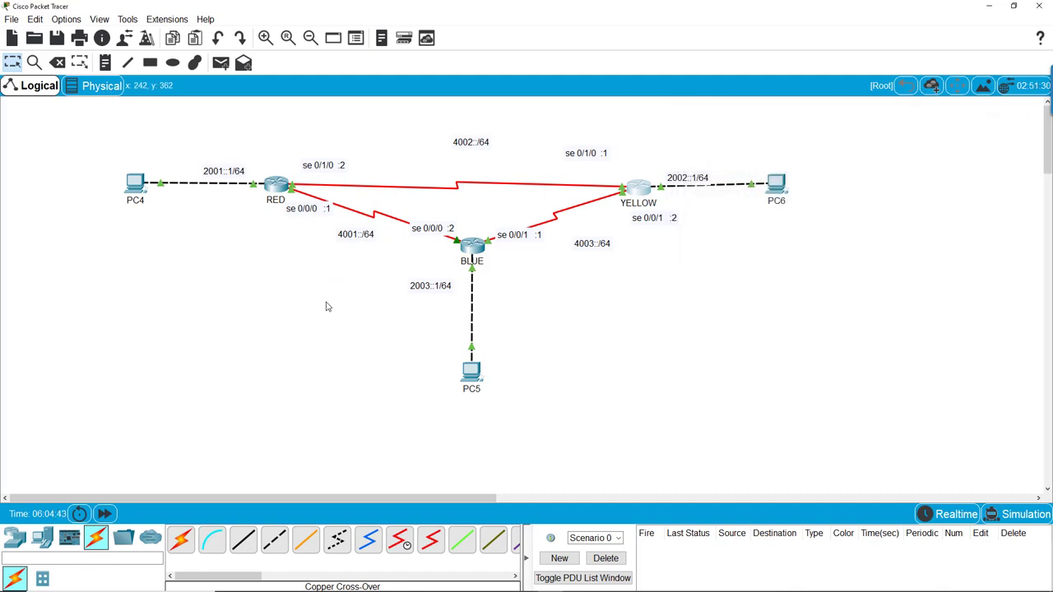
left_click(474, 246)
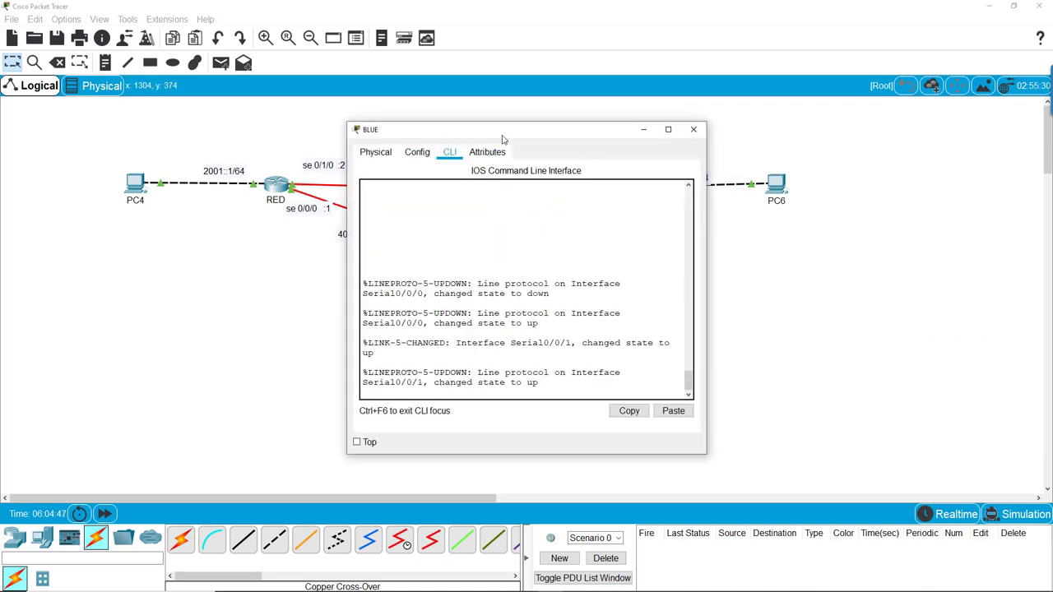
left_click_drag(503, 138, 242, 196)
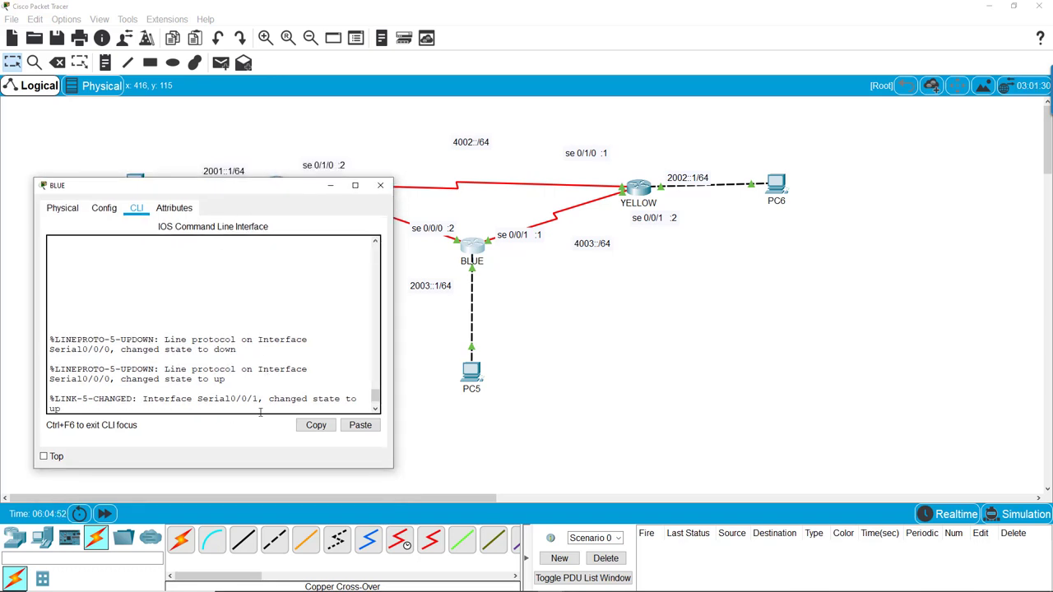
key("Return")
key("Return")
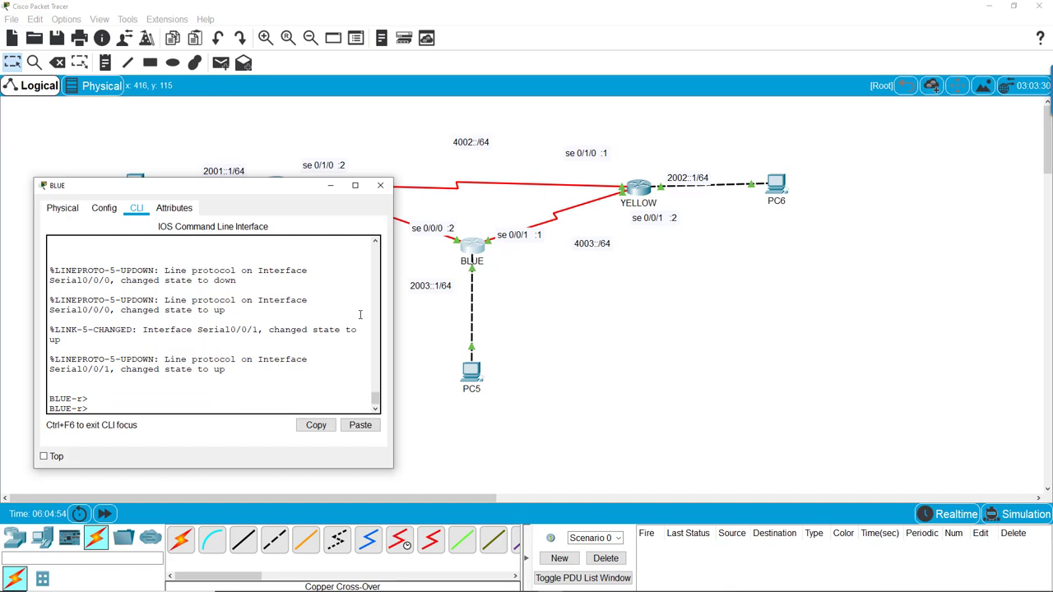
type("enable")
key("Return")
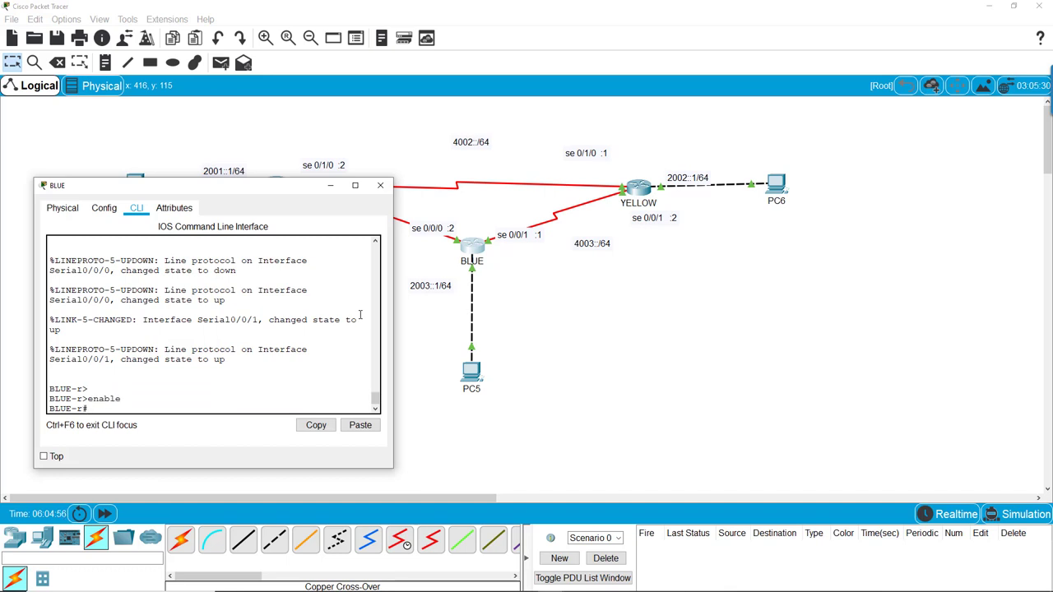
type("config t")
key("Return")
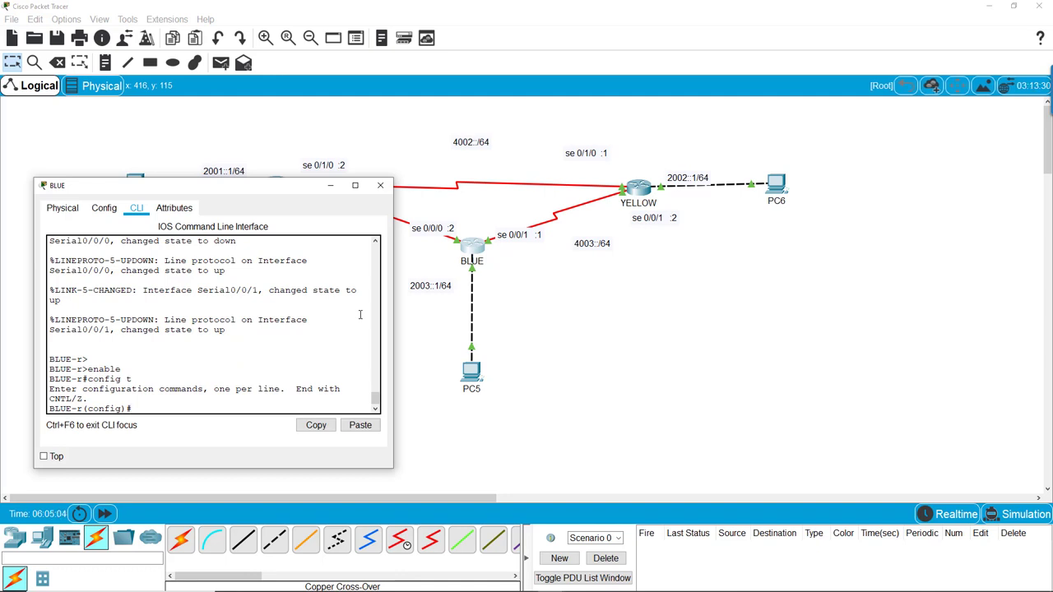
- Add the static route ipv6 route 2002::/64 4003::2 on BLUE
type("ipv6 route")
type("2002::/64")
type("4003")
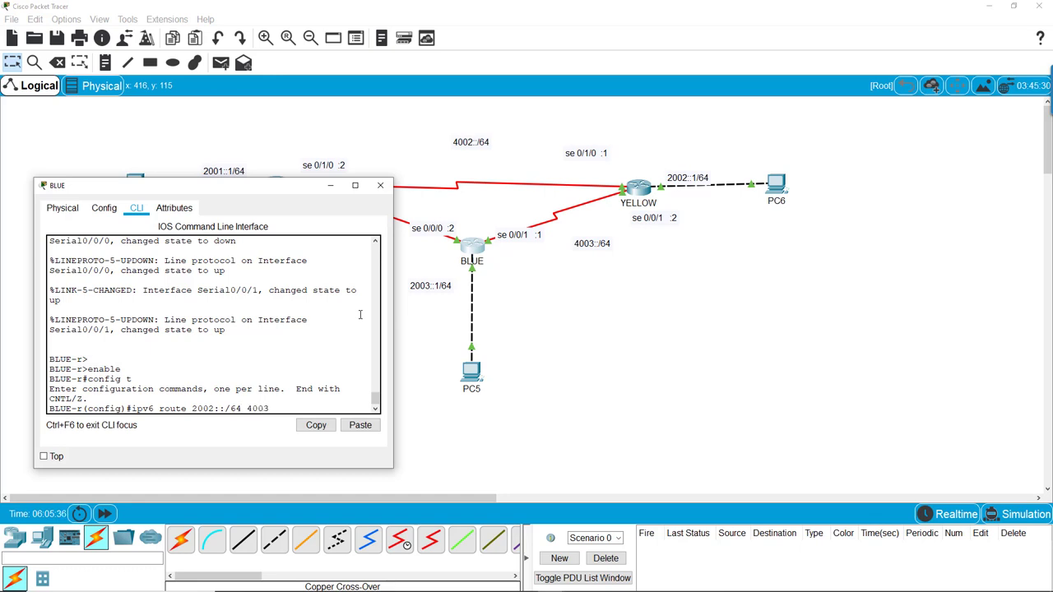
type("::2")
key("Return")
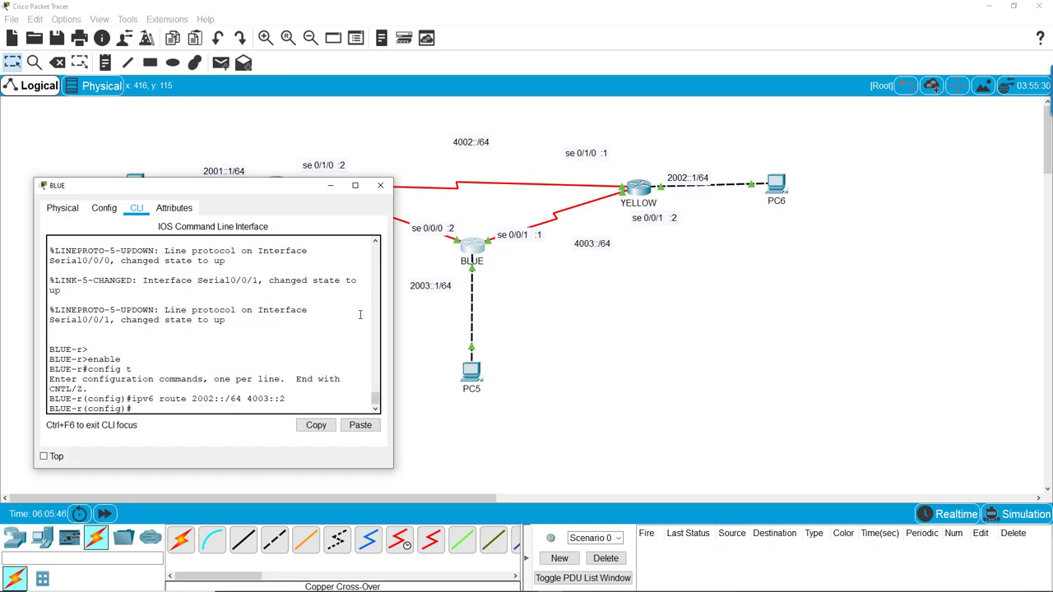
left_click_drag(296, 196, 857, 163)
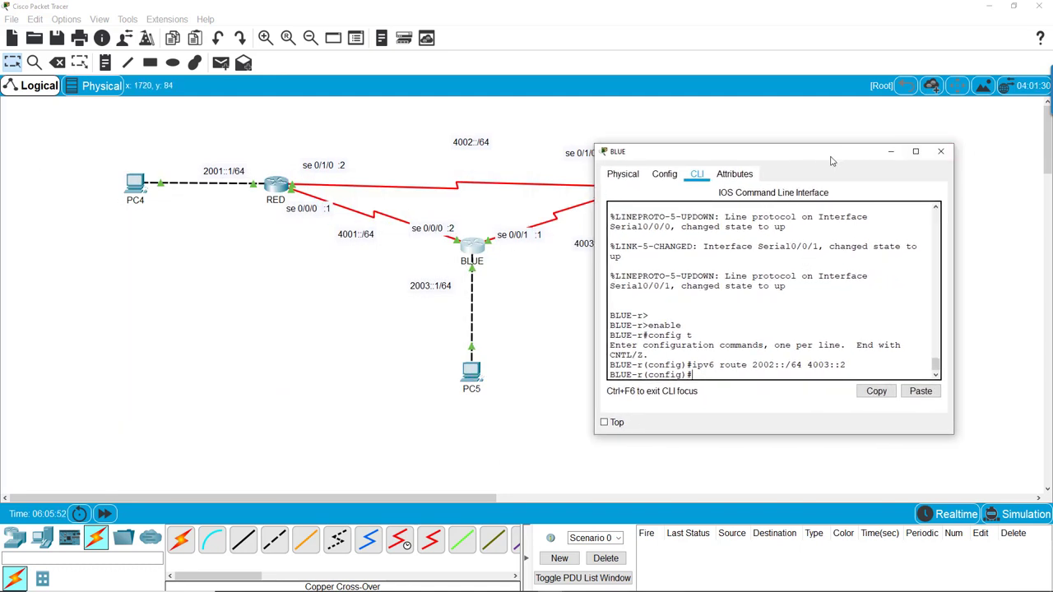
left_click_drag(829, 162, 559, 163)
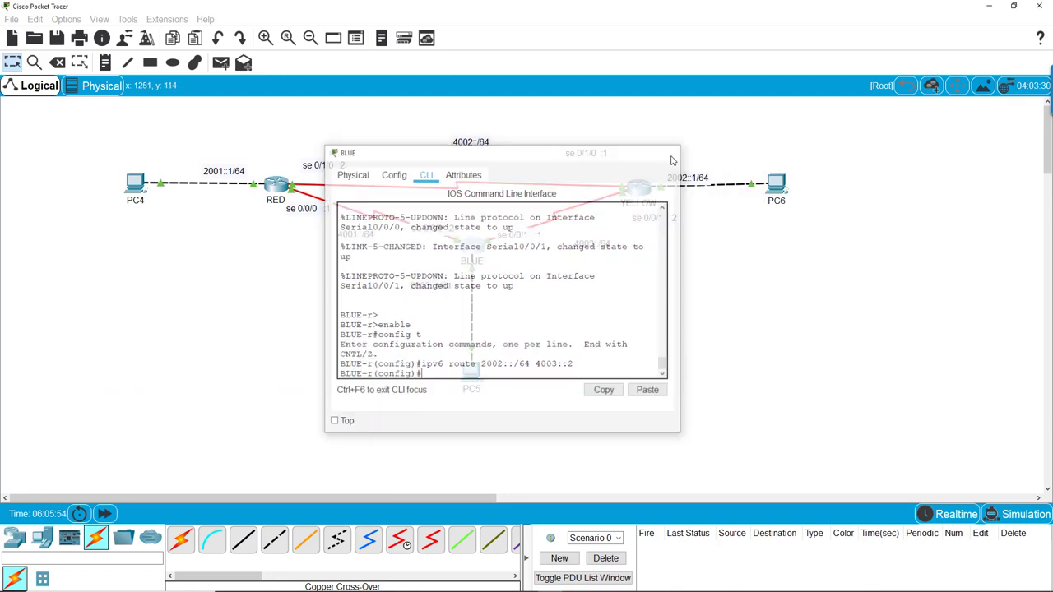
- On RED, enter global config and add ipv6 route 2002::/64 with next hop 4002::1
left_click(670, 154)
left_click(276, 186)
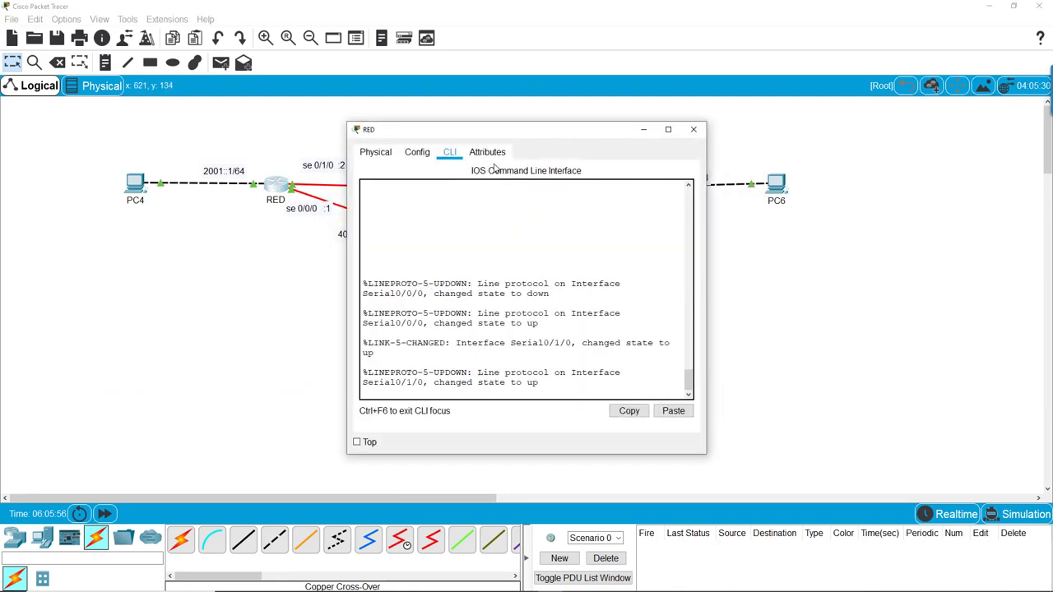
left_click_drag(515, 134, 219, 134)
key("Return")
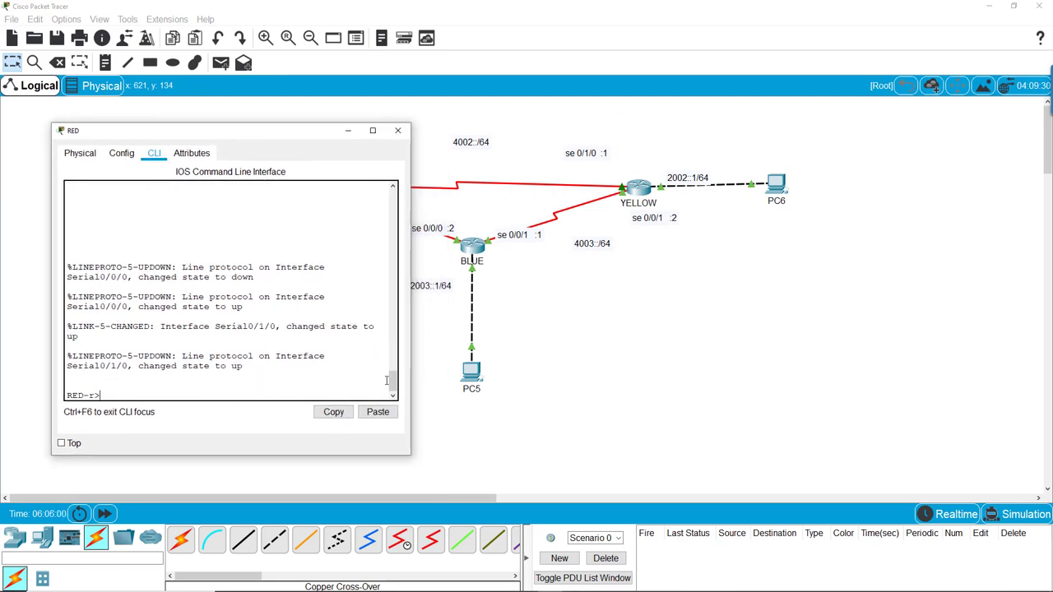
type("enable")
key("Return")
type("config")
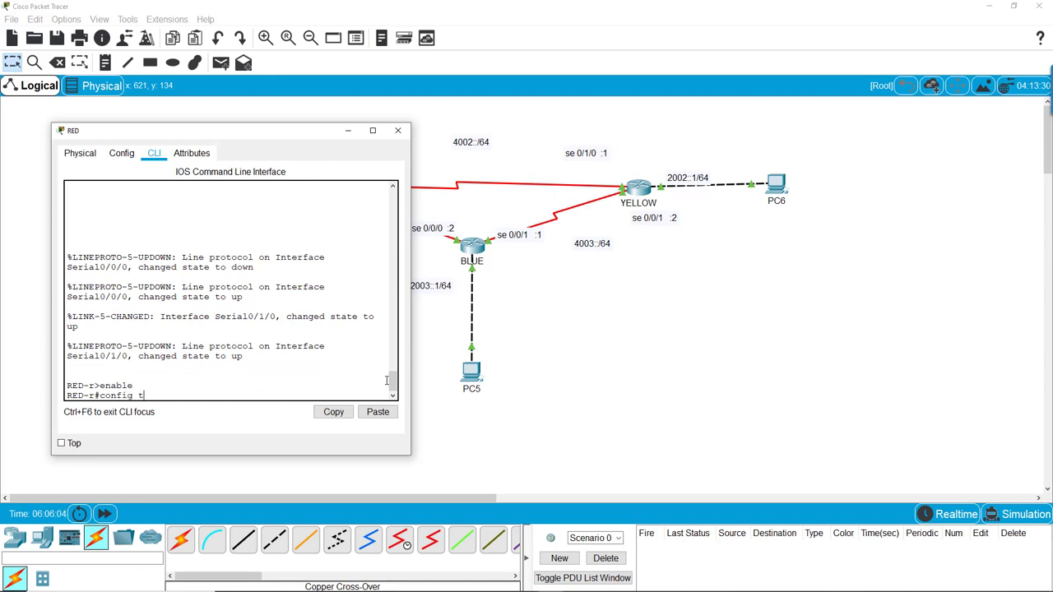
type(" t")
key("Return")
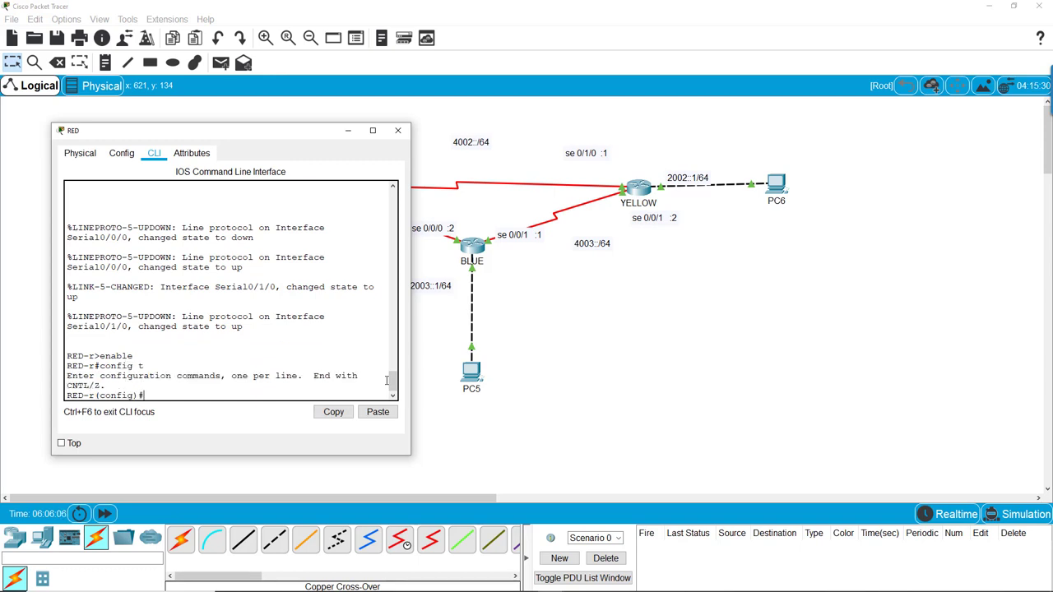
type("ipv6 route 2002::/64 4002")
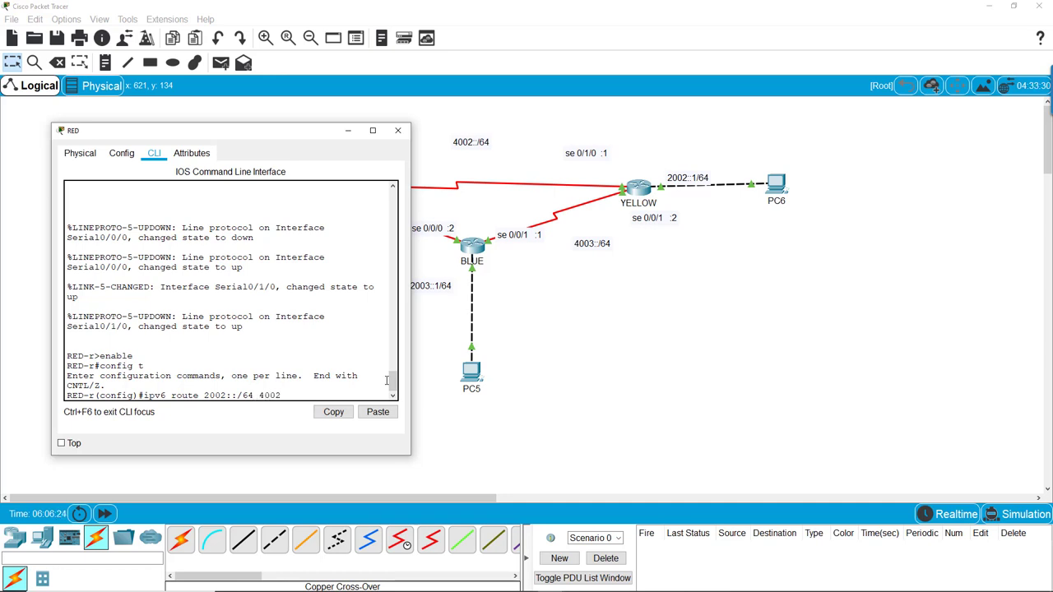
type("::1")
key("Return")
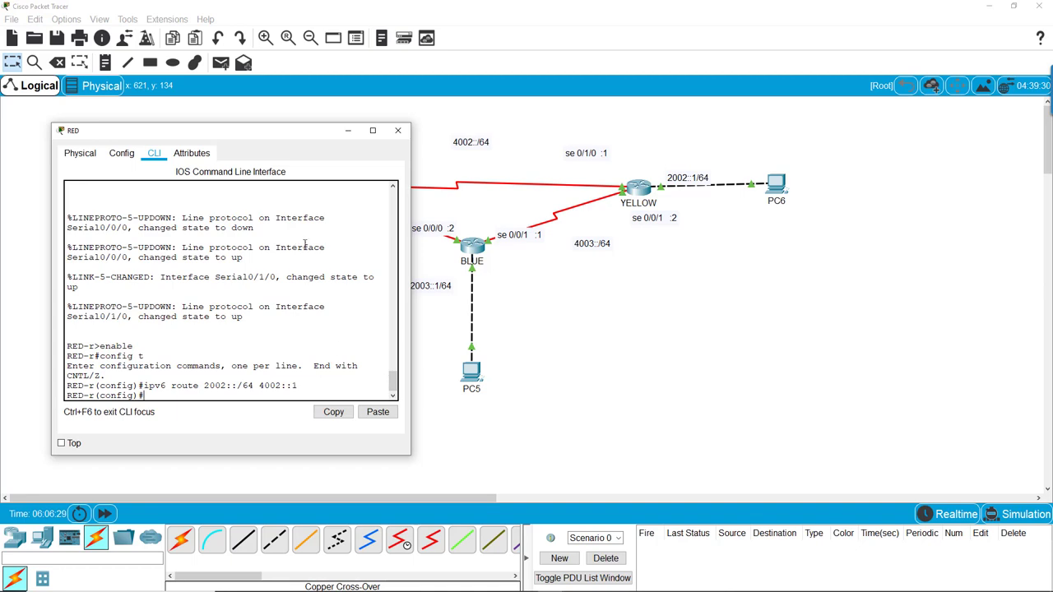
- On YELLOW, enter config mode and add the static route 2003::/64 via 4003::1
left_click(399, 131)
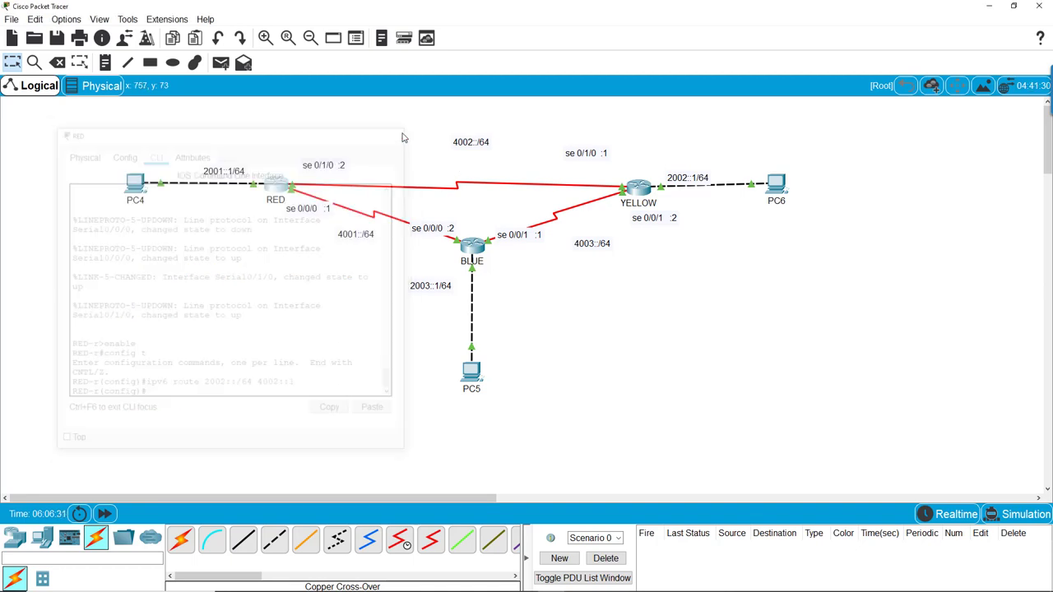
left_click(639, 189)
left_click_drag(504, 142, 797, 151)
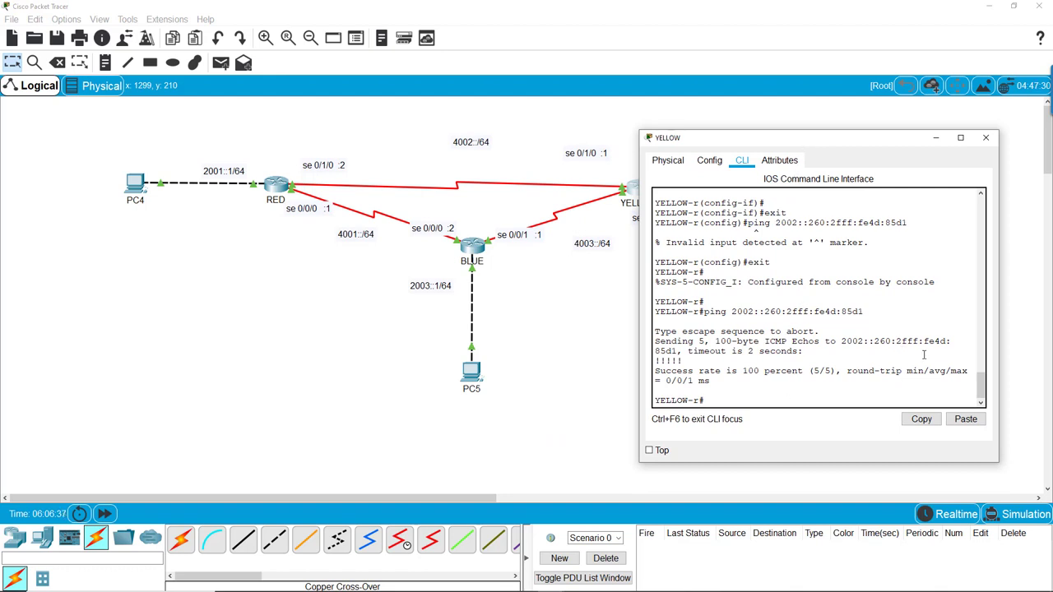
type("config")
key("Return")
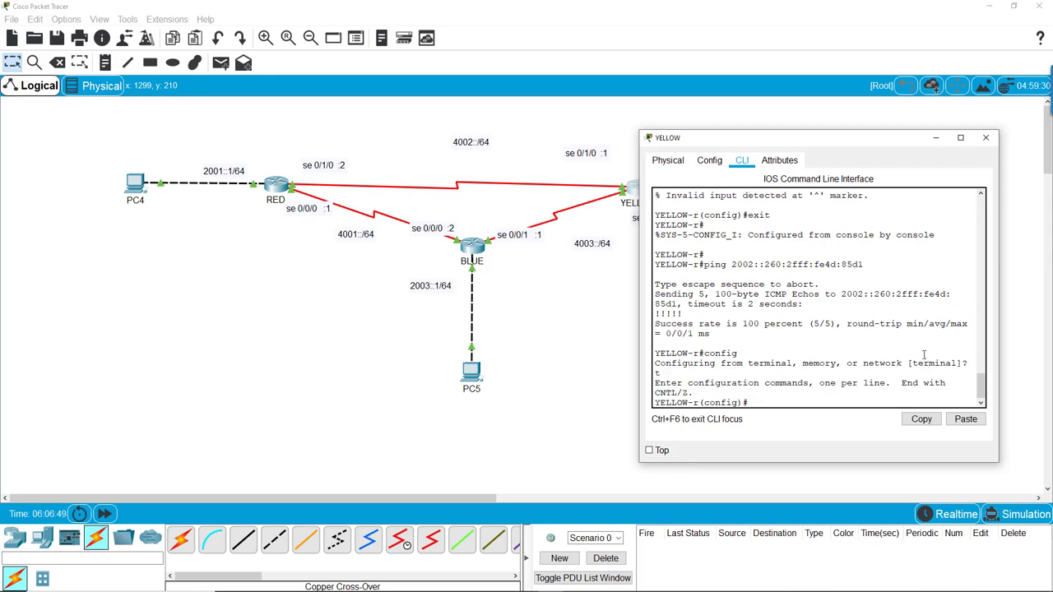
type("ipv6 route 2003::1")
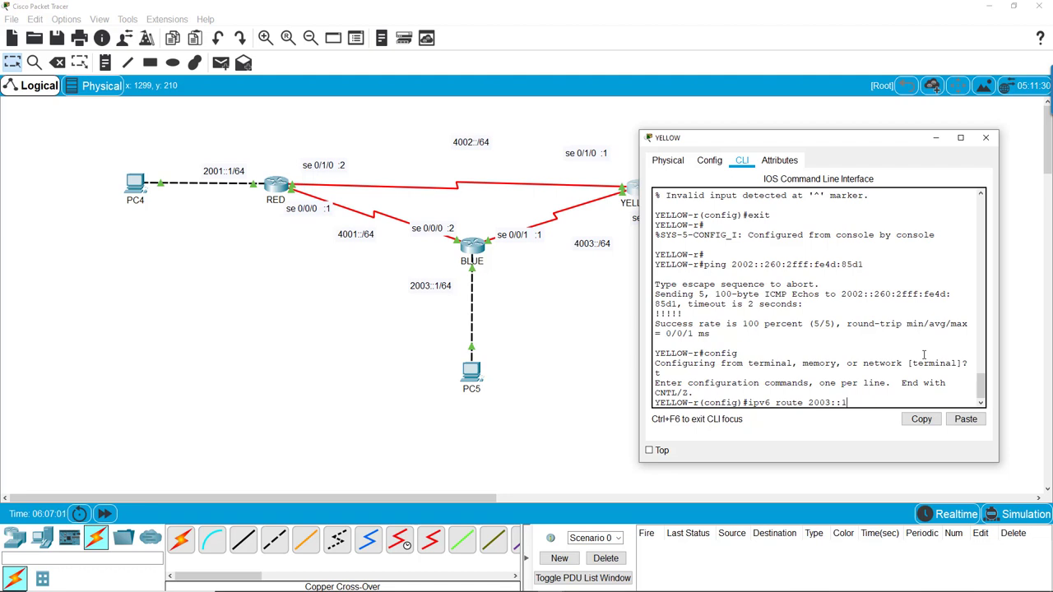
type("/")
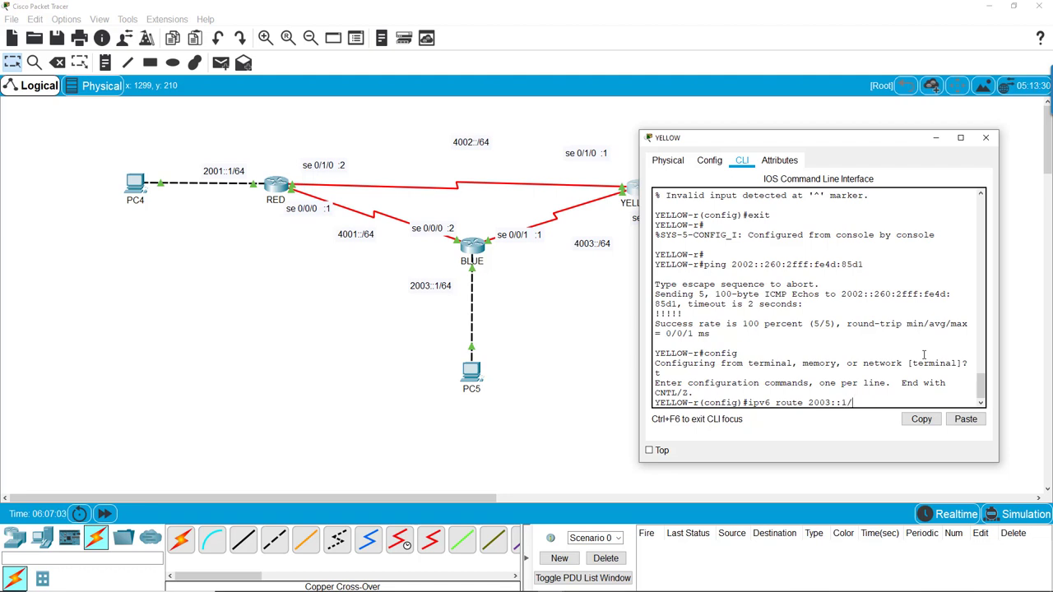
key("BackSpace")
key("BackSpace")
type("/64")
type("4003::1")
key("Return")
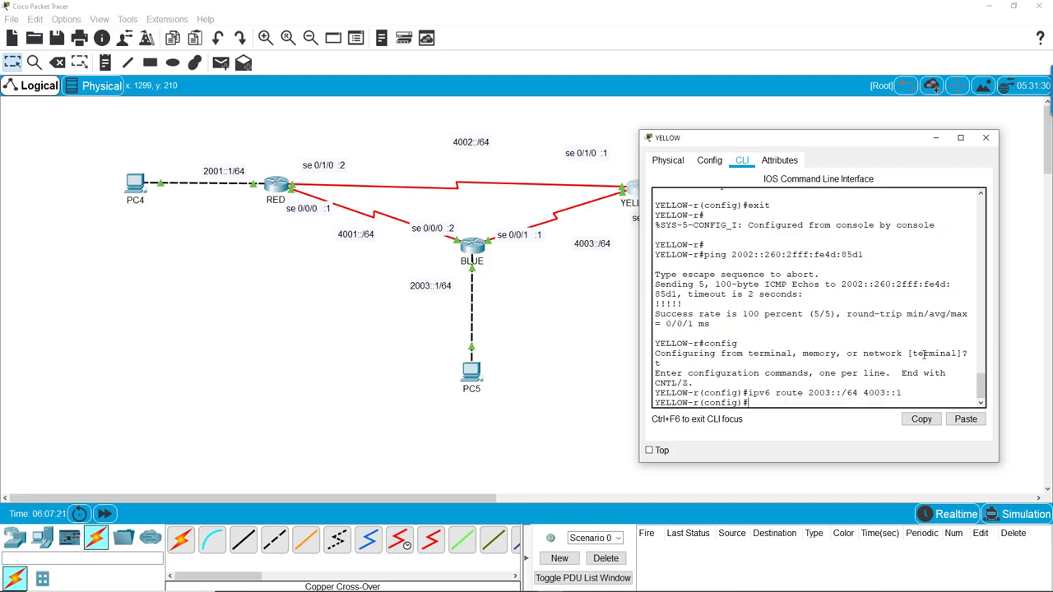
- Add the static route 2001::/64 via 4002::2 on YELLOW, then end configuration
type("ipv6 route 2001::/64 4002::")
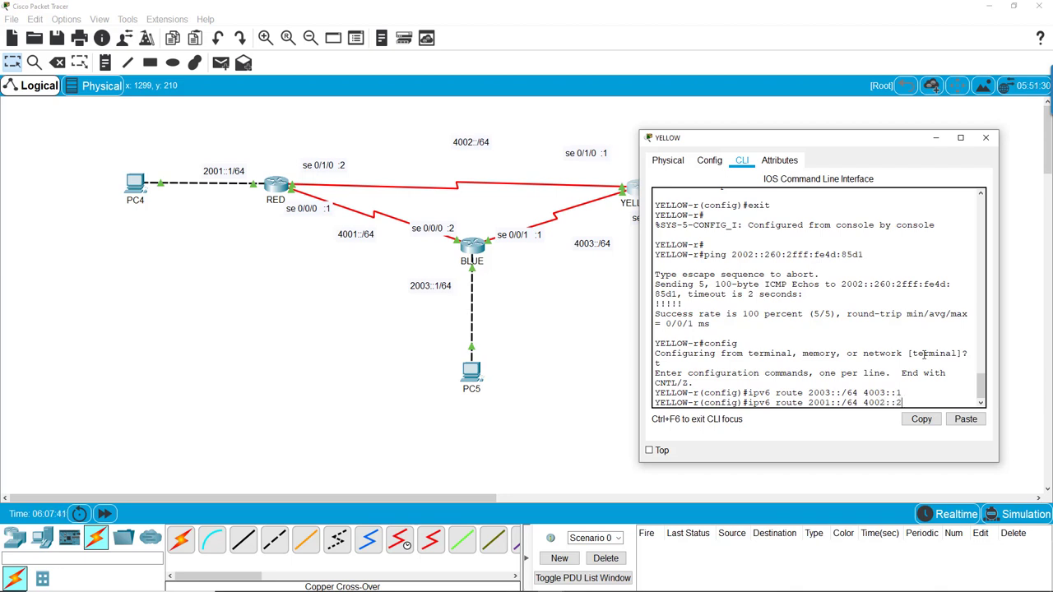
type("2")
key("Return")
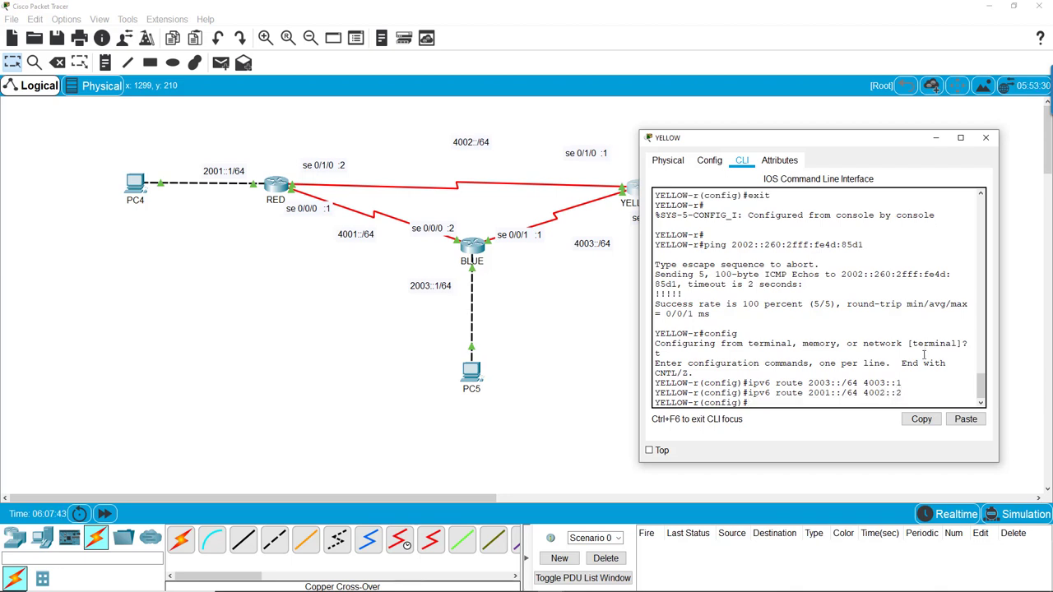
type("end")
key("Return")
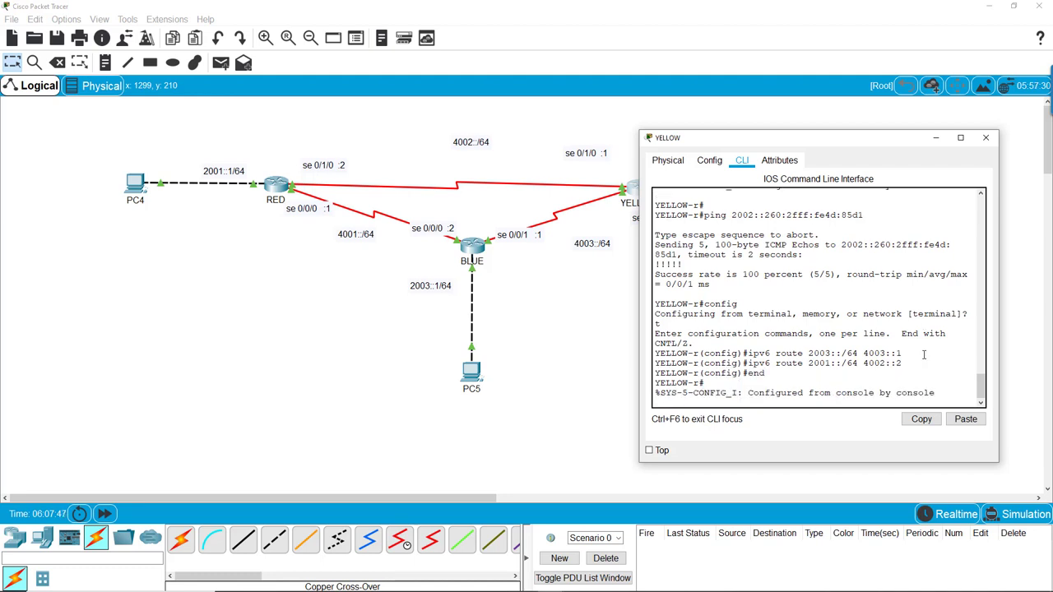
- Open PC6's IP Configuration to read its IPv6 address, keeping its window on top
left_click(986, 137)
left_click(776, 185)
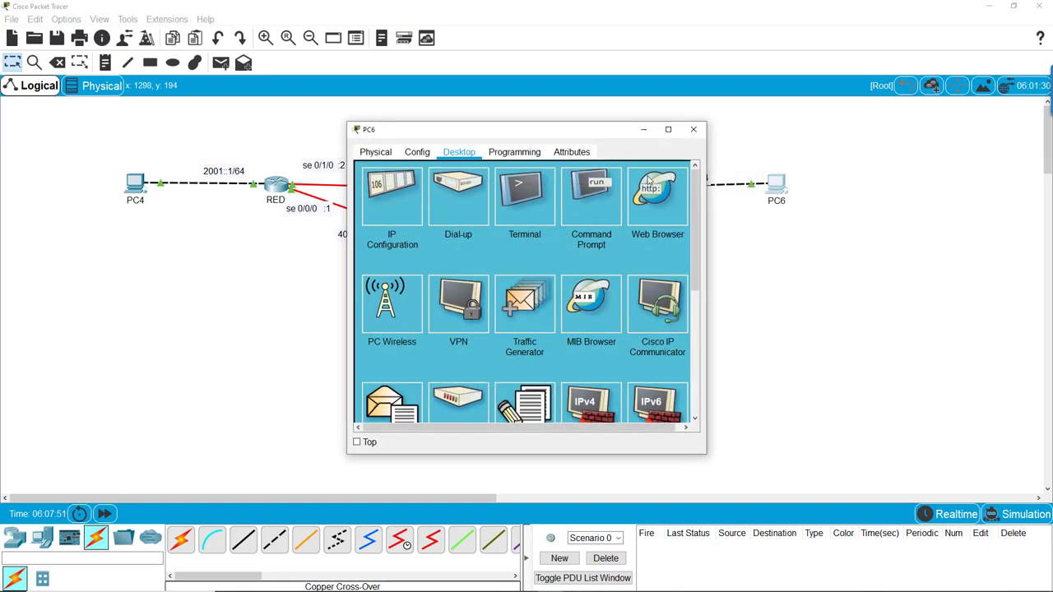
left_click_drag(563, 136, 815, 128)
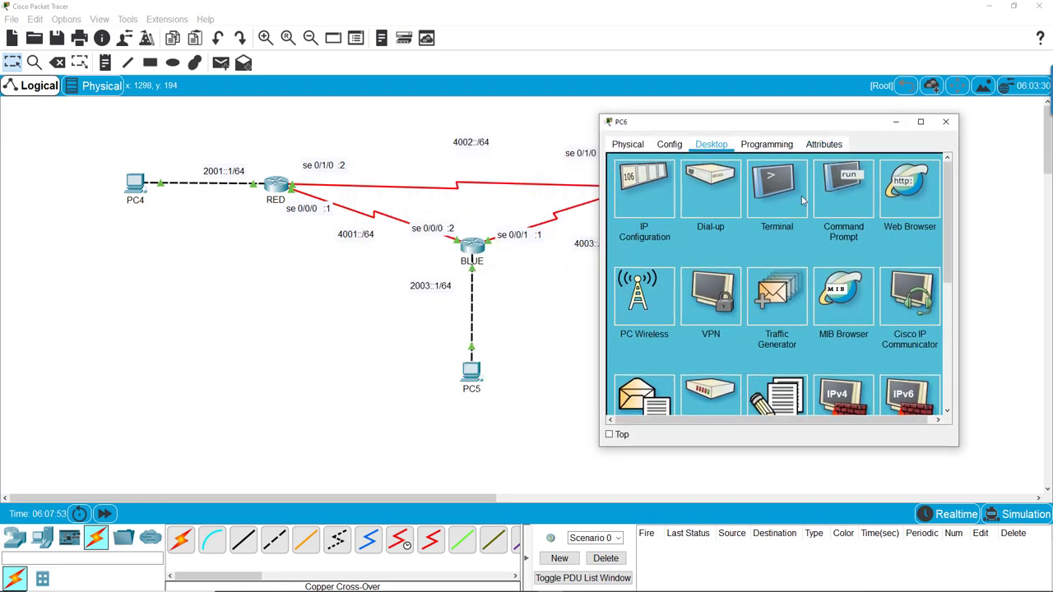
left_click(647, 196)
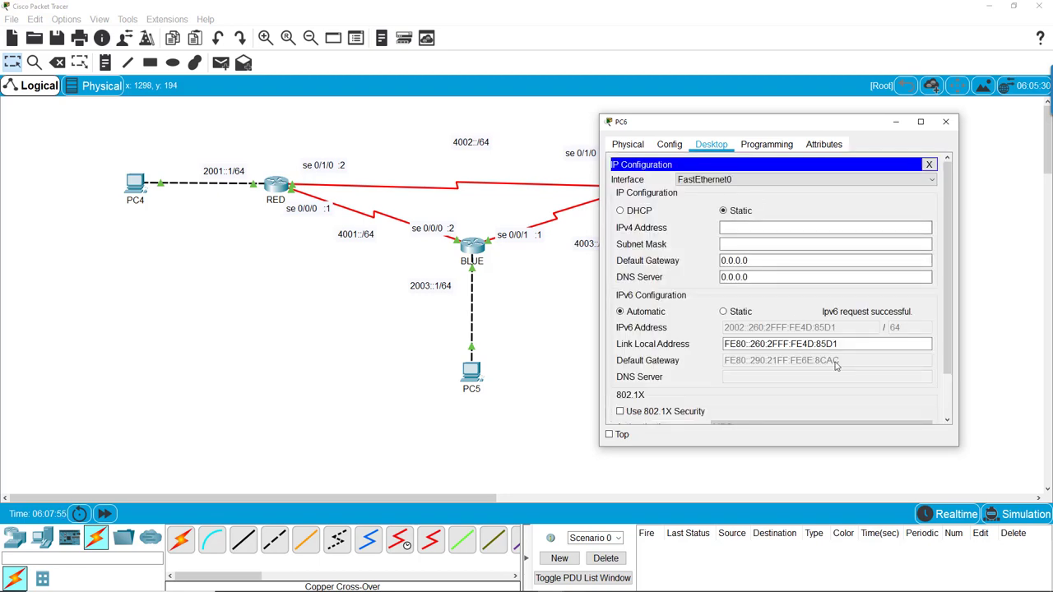
left_click_drag(798, 130, 873, 124)
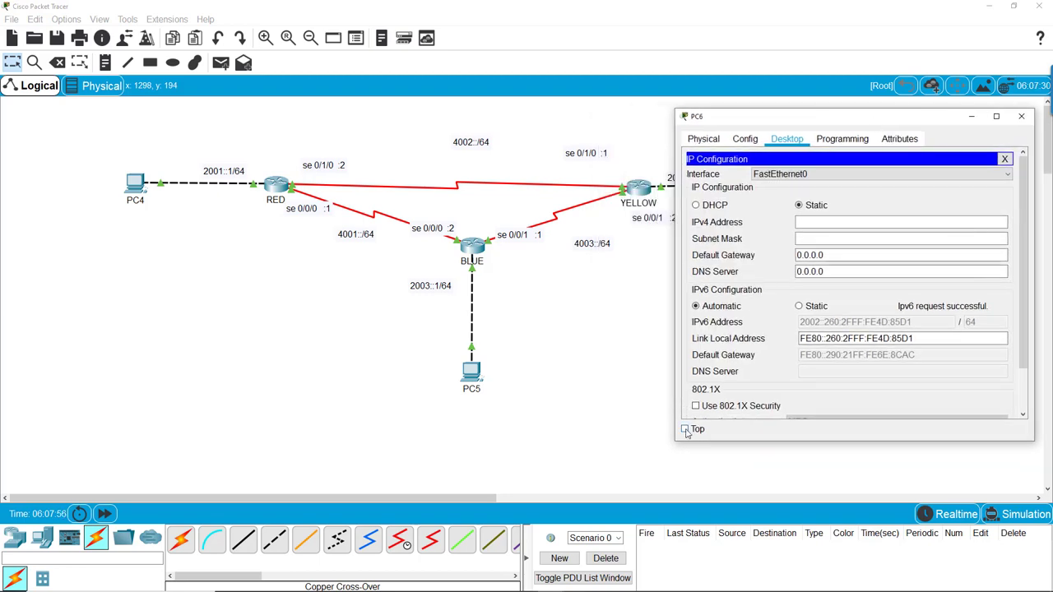
left_click(684, 430)
- Open PC5's Command Prompt and select the previous ipconfig text on the prompt line
left_click(471, 372)
left_click_drag(566, 129, 226, 121)
left_click(247, 195)
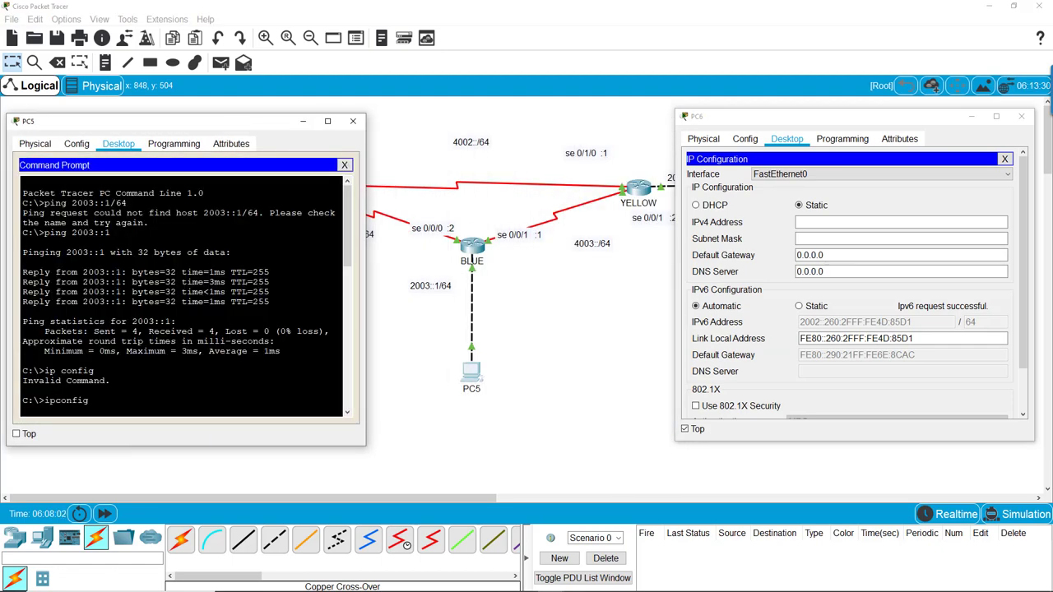
double_click(61, 400)
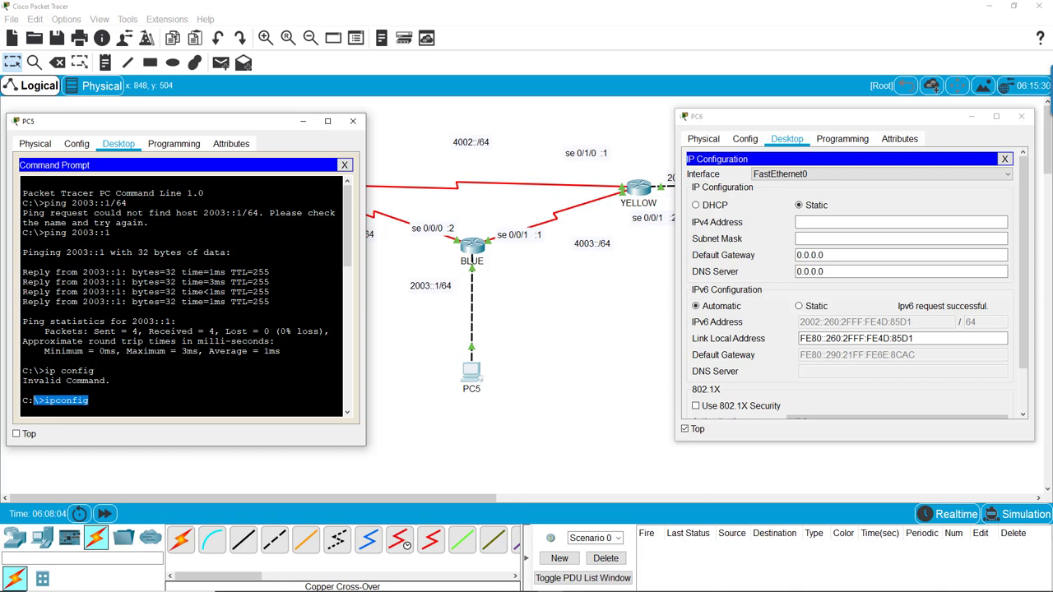
left_click(61, 401)
left_click_drag(90, 400, 43, 401)
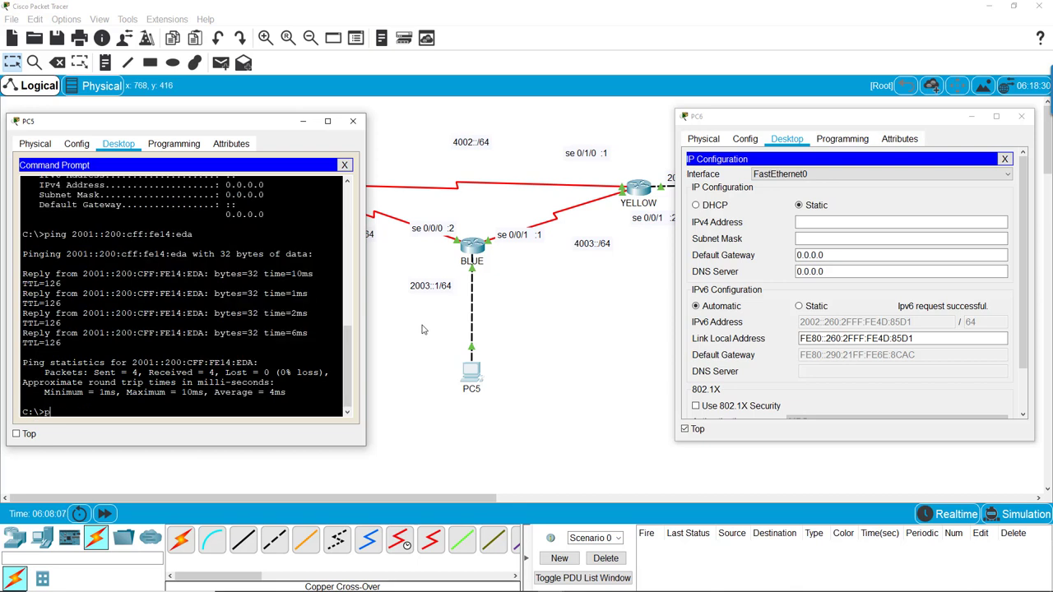
- From PC5, ping PC6 at 2002::260:2fff:fe4d:85d1 and get all replies
type("ing F")
key("BackSpace")
type("2002::260")
type(":2ff")
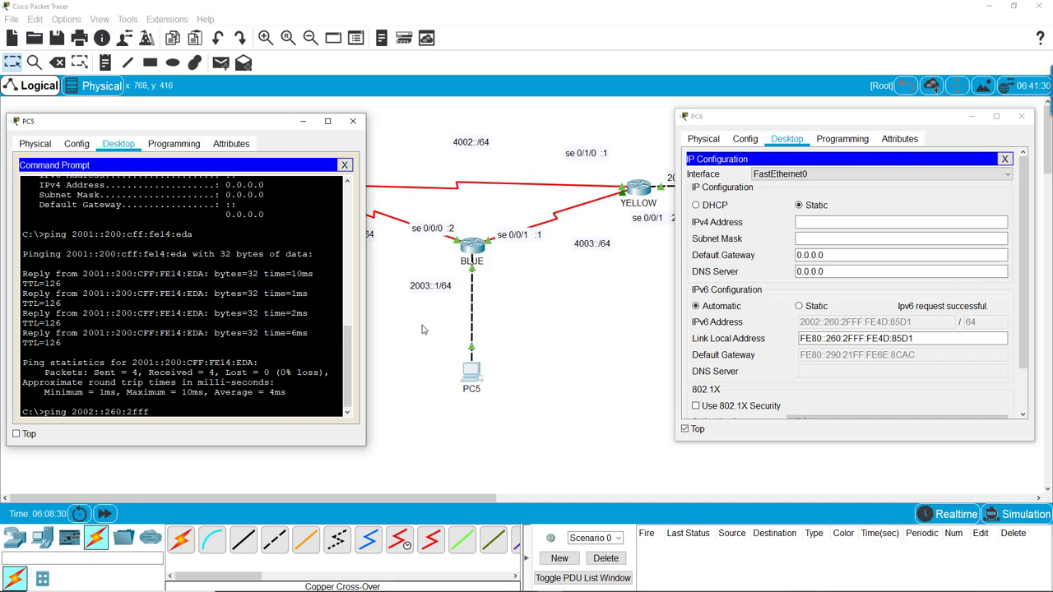
type("f:fe4d:85d1")
key("Return")
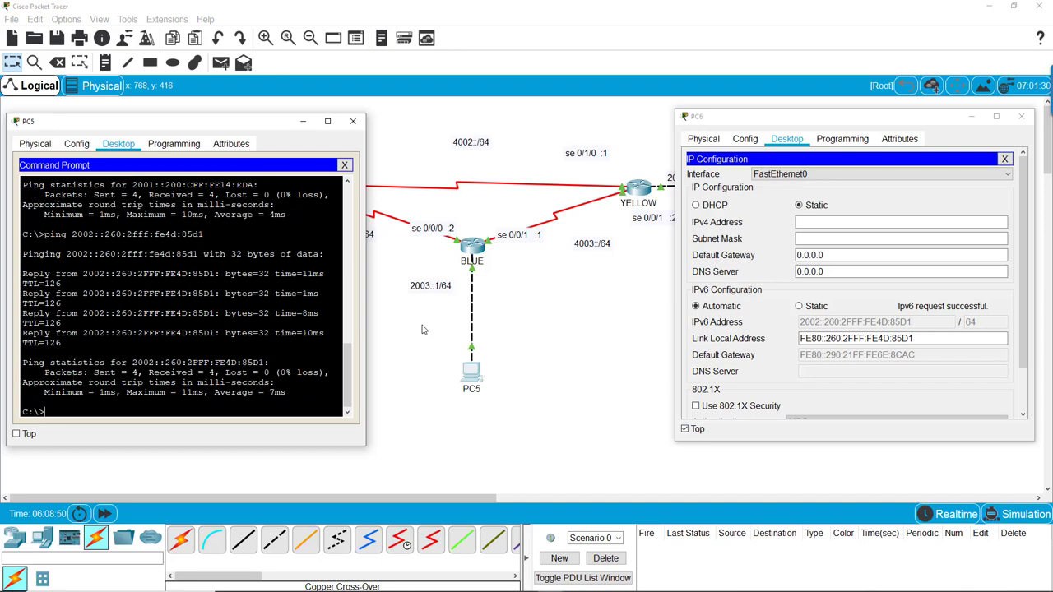
key("Up")
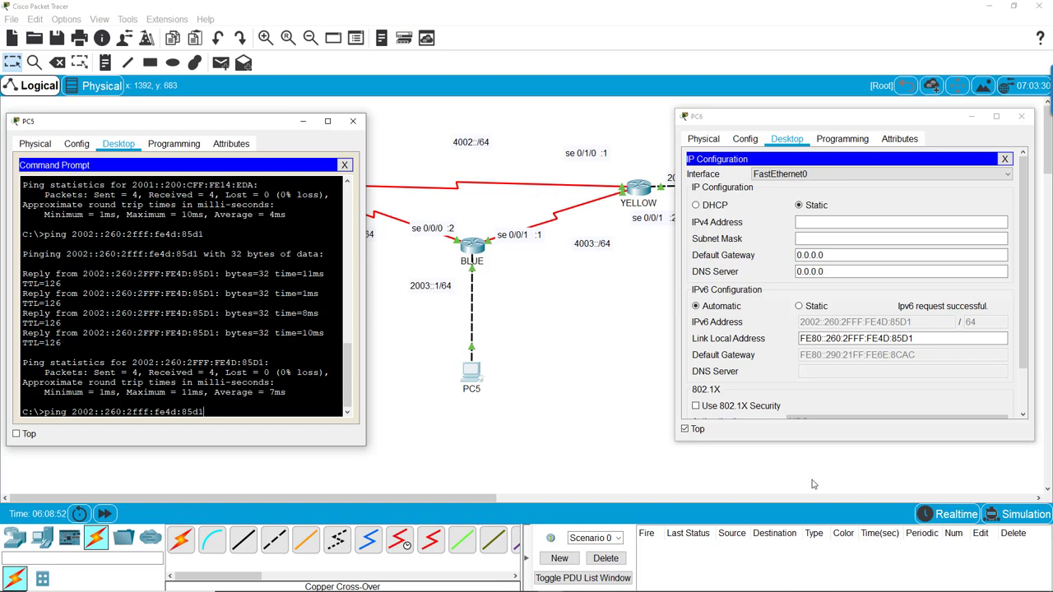
left_click(1018, 118)
left_click(1018, 118)
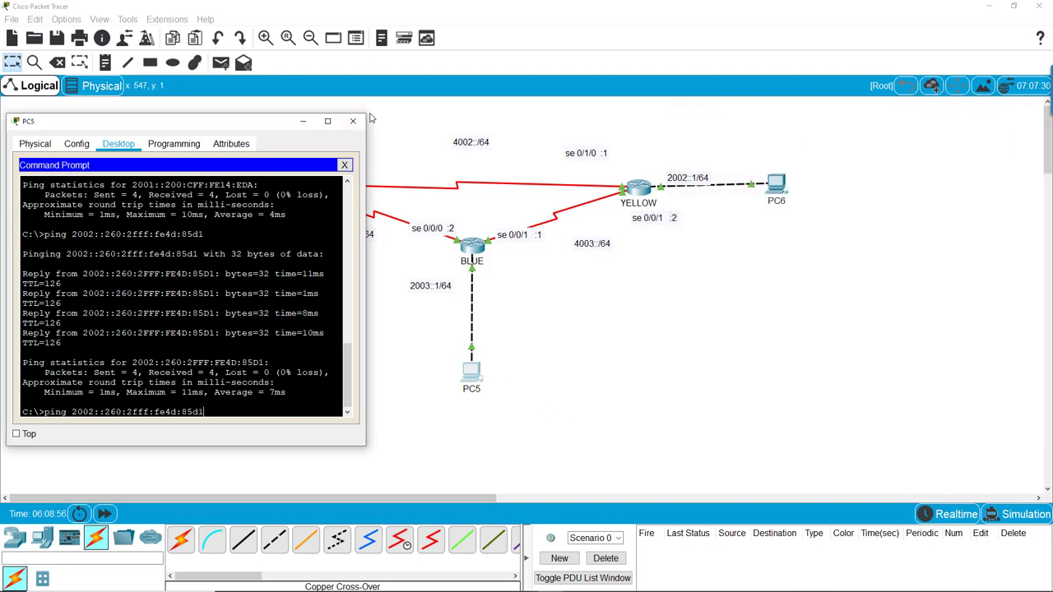
- Switch to Simulation mode with the event list filtered to ICMPv6 only, back in PC5's prompt
left_click(1021, 514)
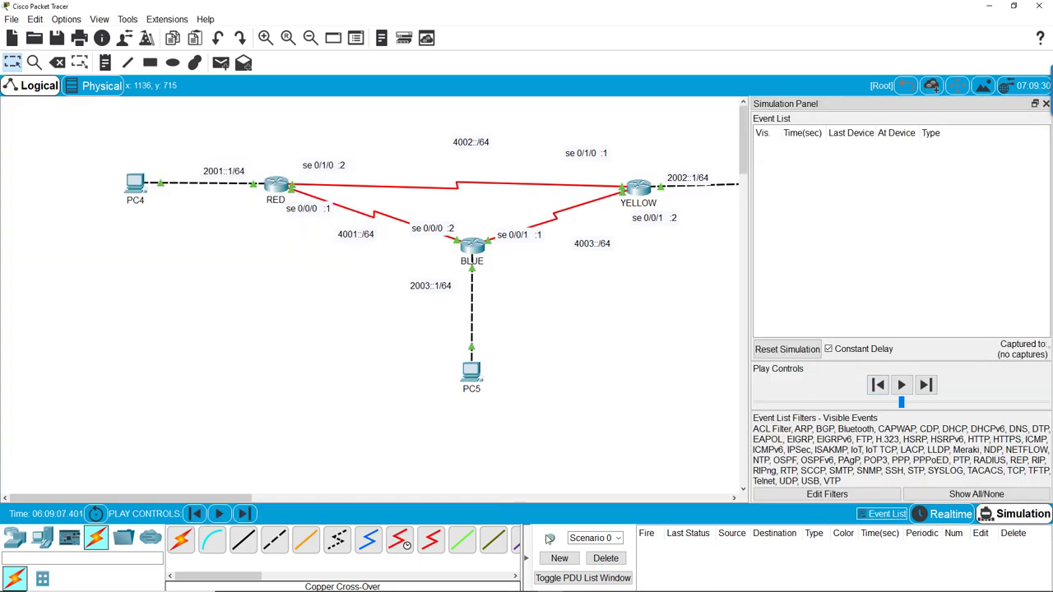
left_click(550, 582)
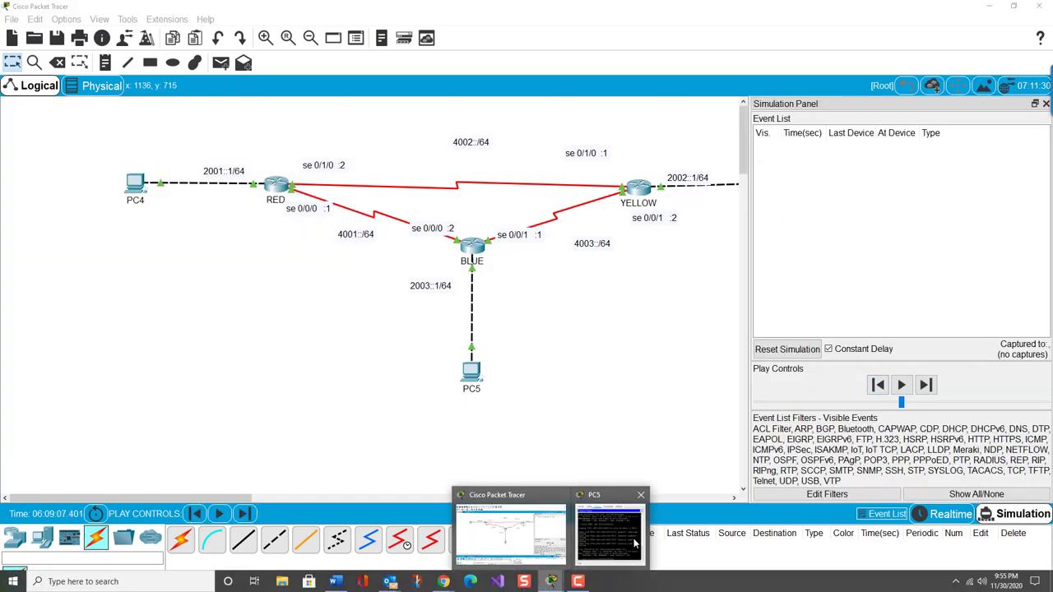
left_click(978, 494)
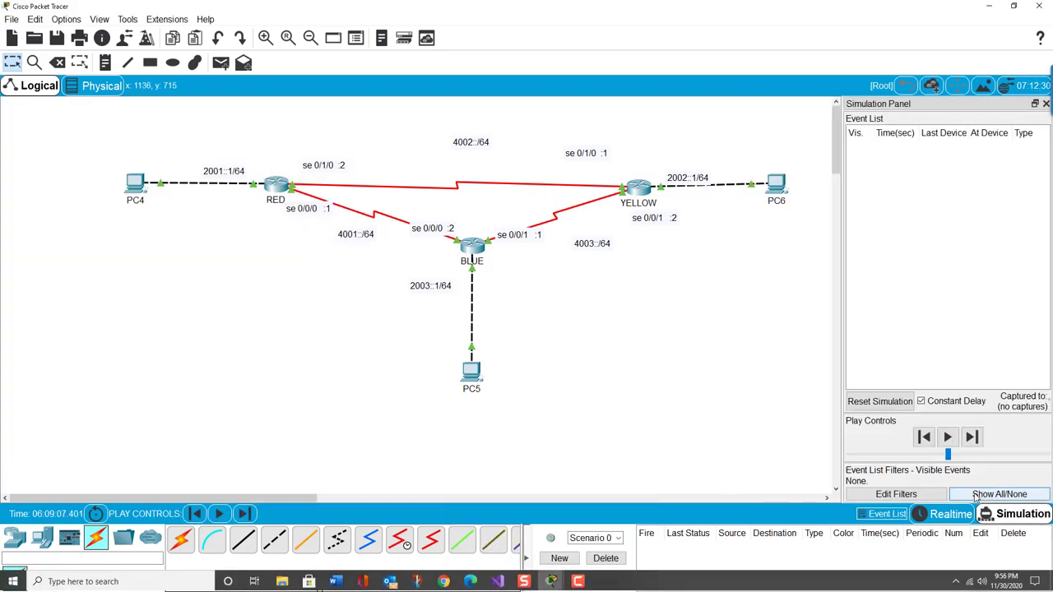
left_click(897, 497)
left_click(484, 162)
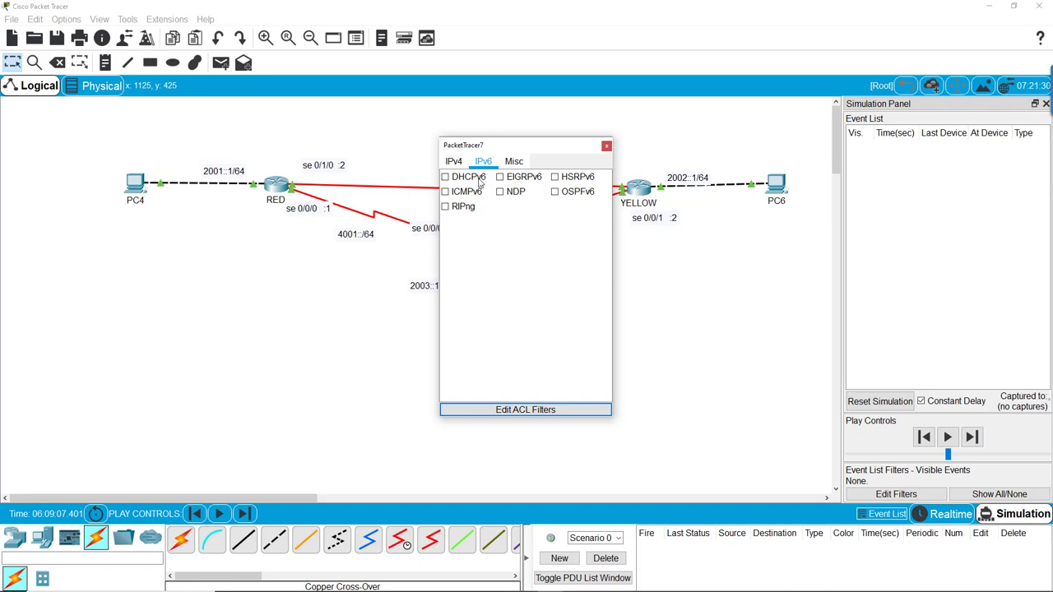
left_click(454, 161)
left_click(477, 164)
left_click(445, 192)
left_click(607, 147)
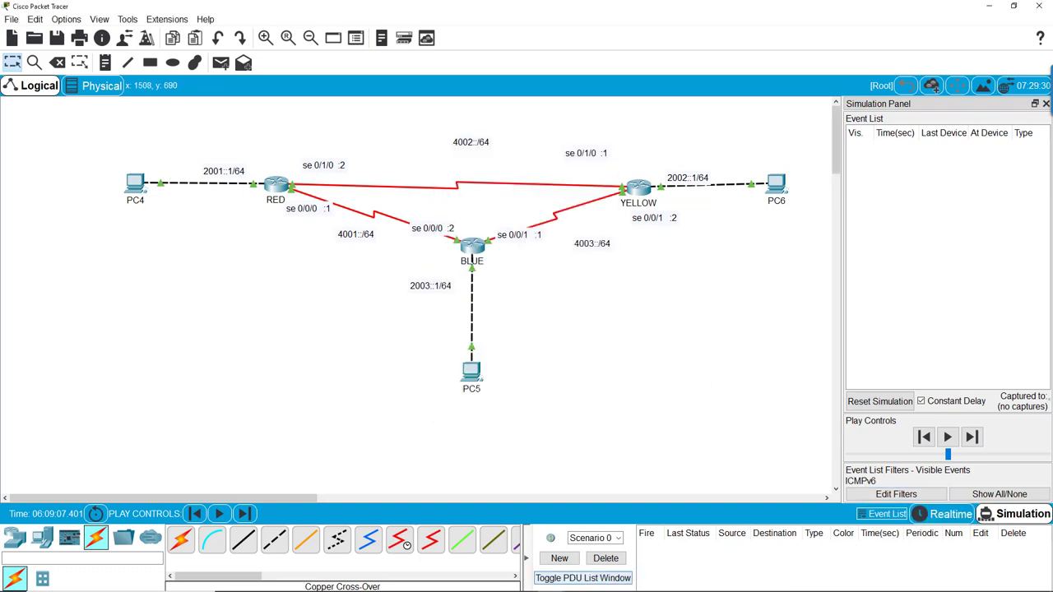
mouse_move(577, 586)
left_click(628, 529)
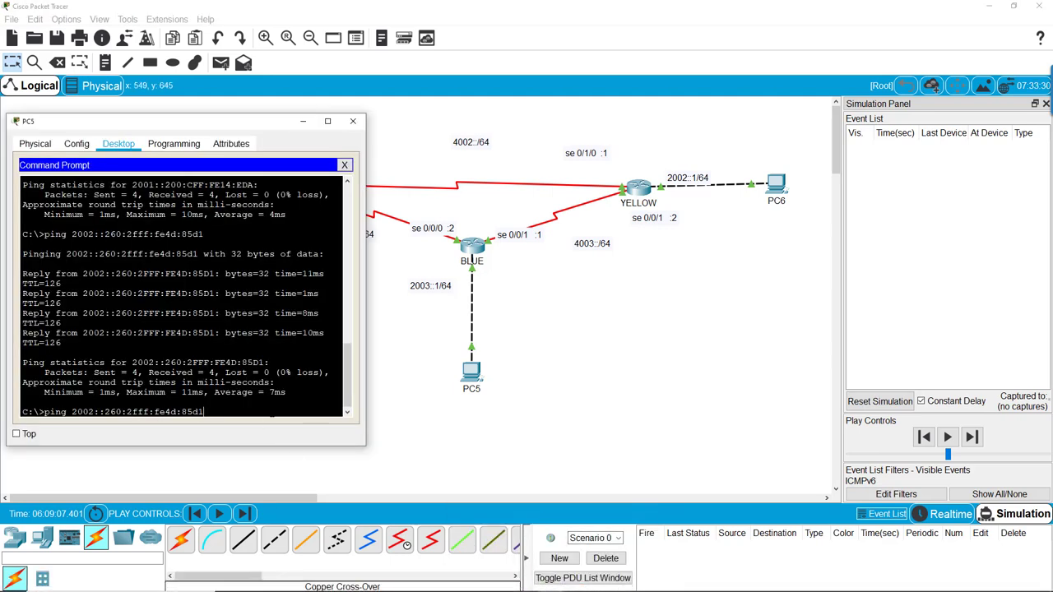
- Send PC5's ping and step it PC5→BLUE→YELLOW→PC6 and back to PC5 with Capture/Forward
key("Return")
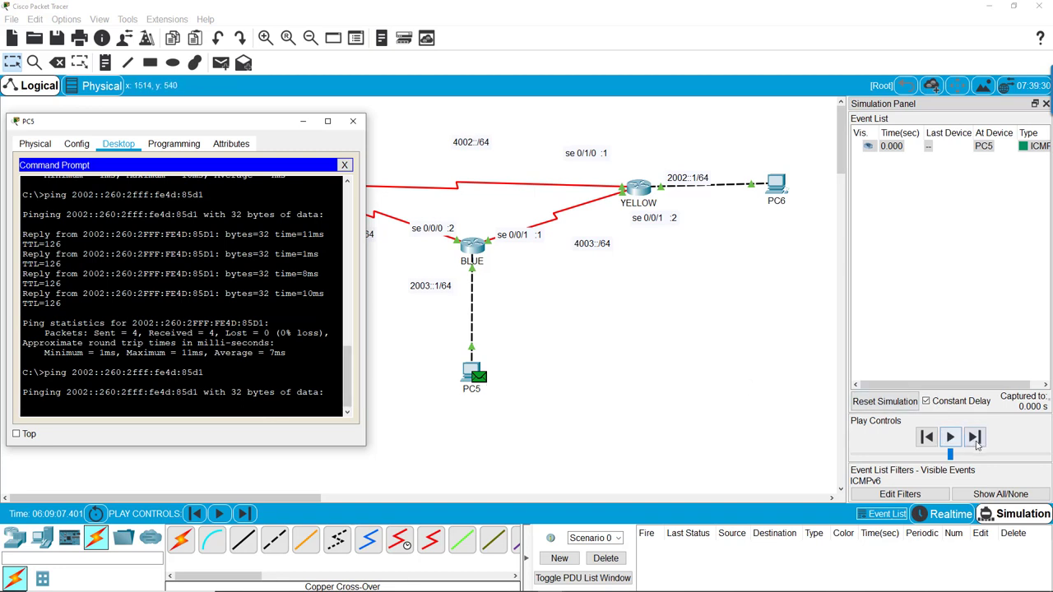
left_click(977, 439)
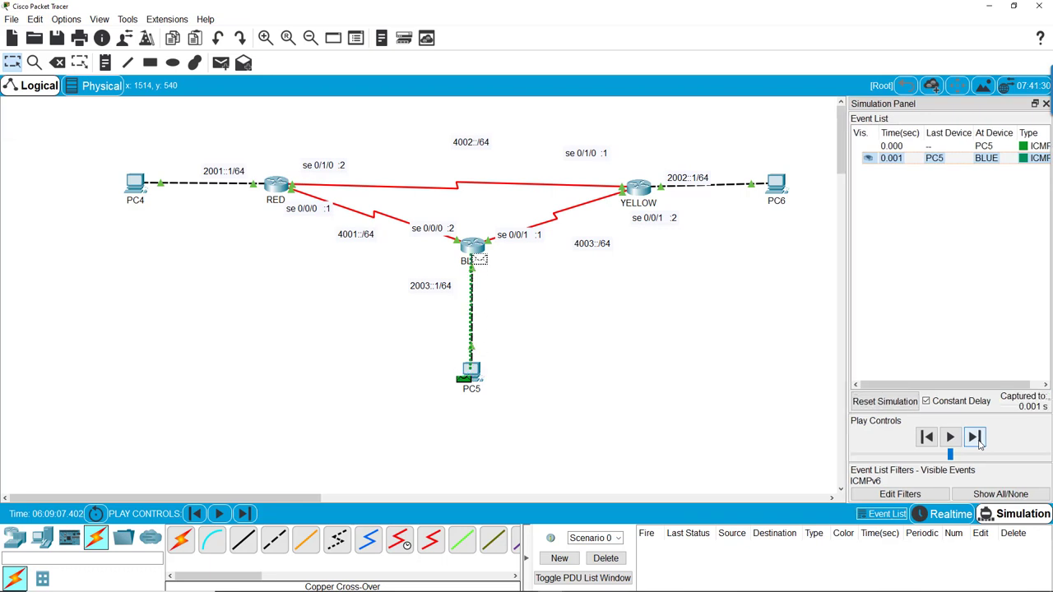
left_click(976, 439)
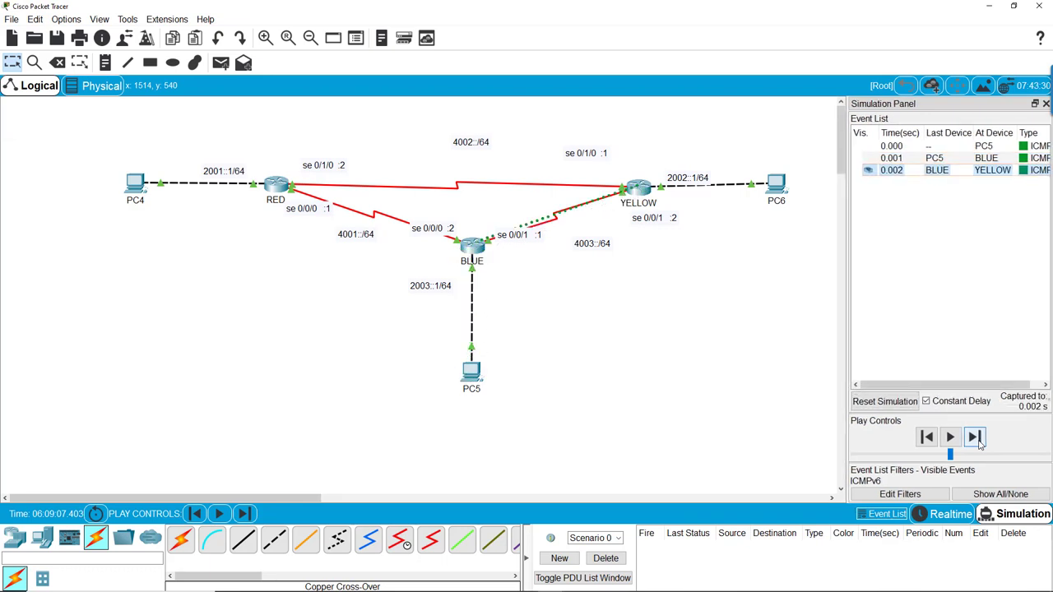
left_click(978, 441)
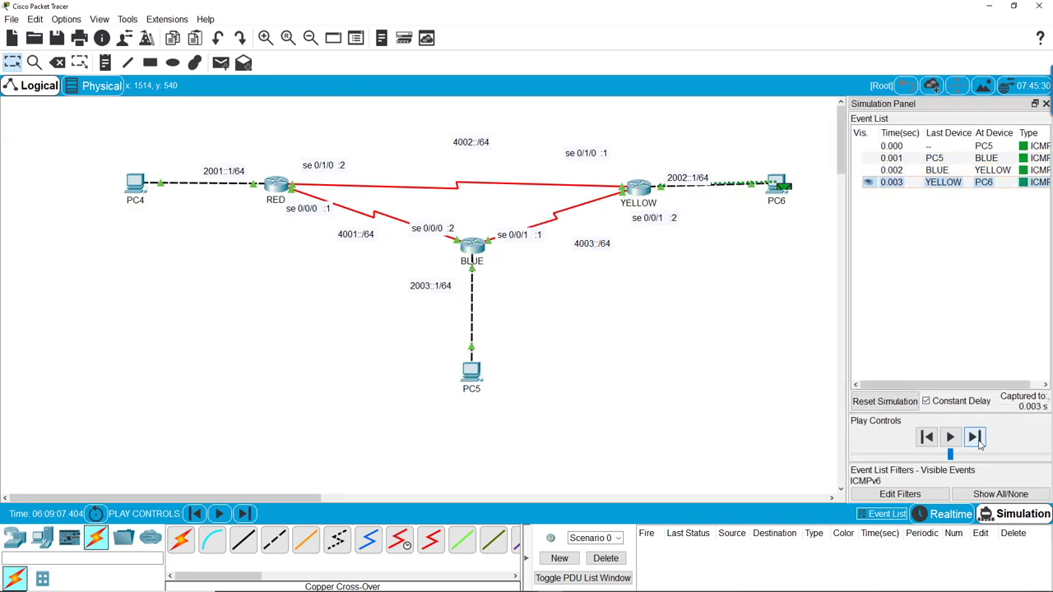
left_click(978, 439)
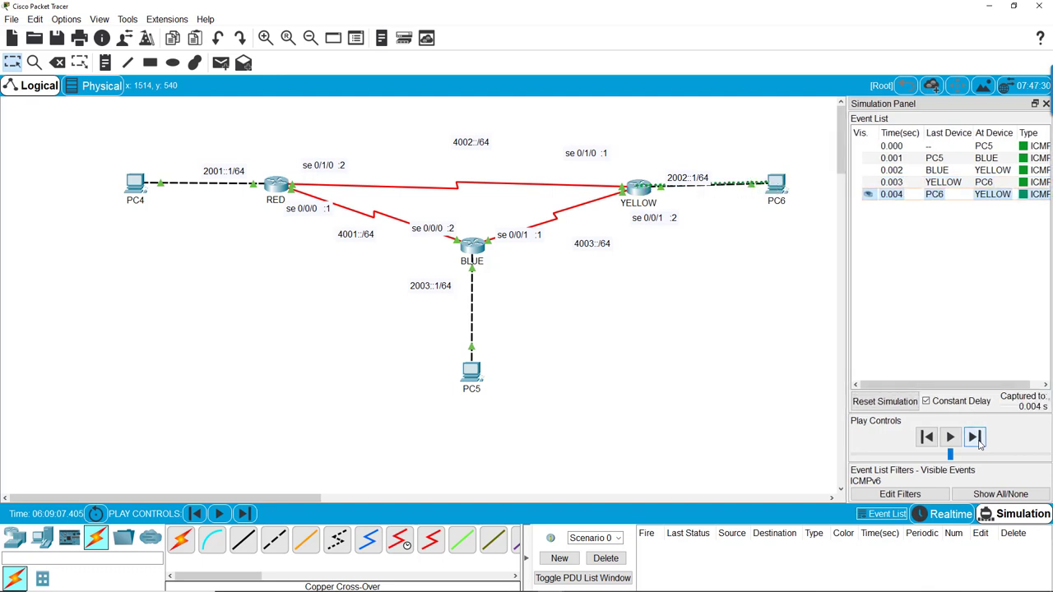
left_click(978, 440)
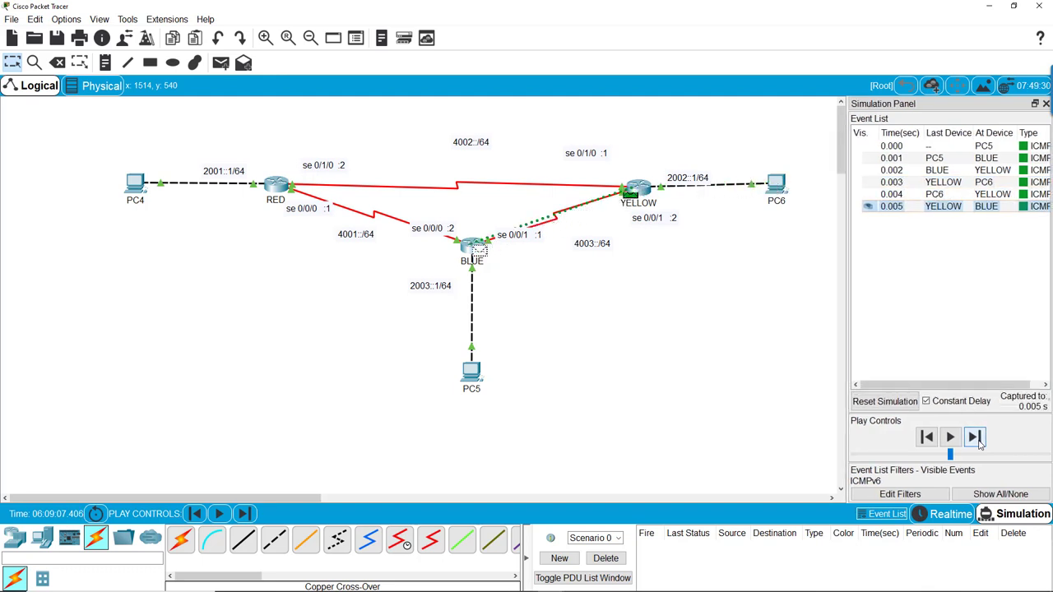
left_click(977, 440)
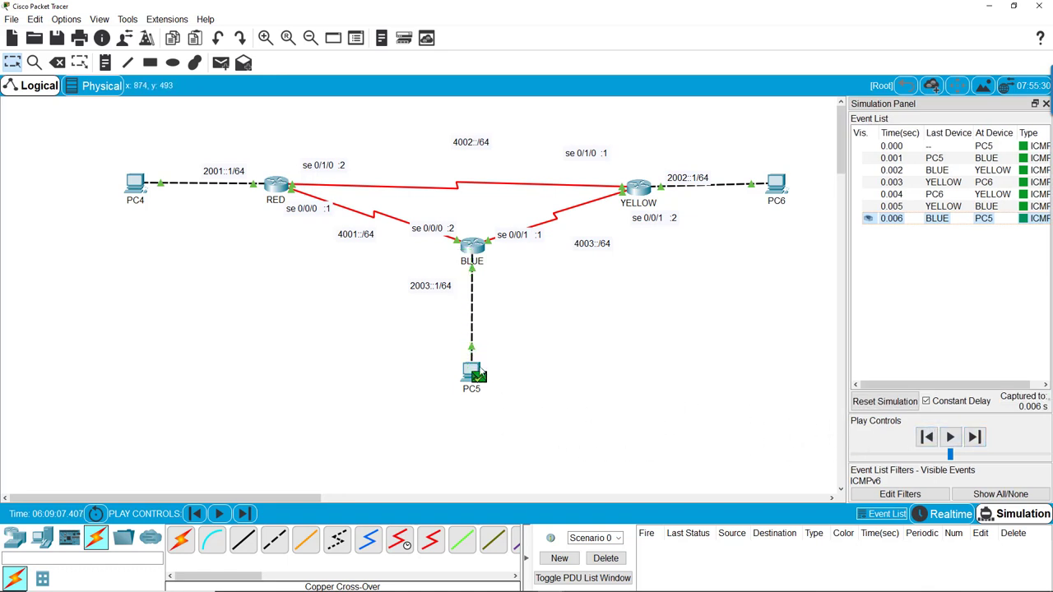
mouse_move(484, 378)
- Return to Realtime mode and check YELLOW's interfaces and IPv6 addresses in its port summary
left_click(954, 514)
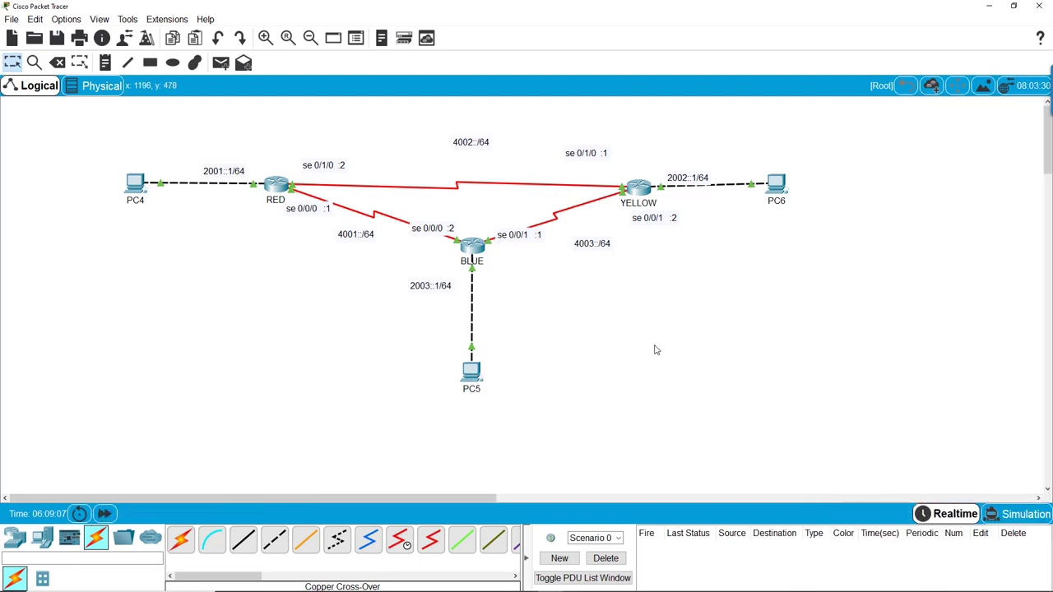
left_click(640, 190)
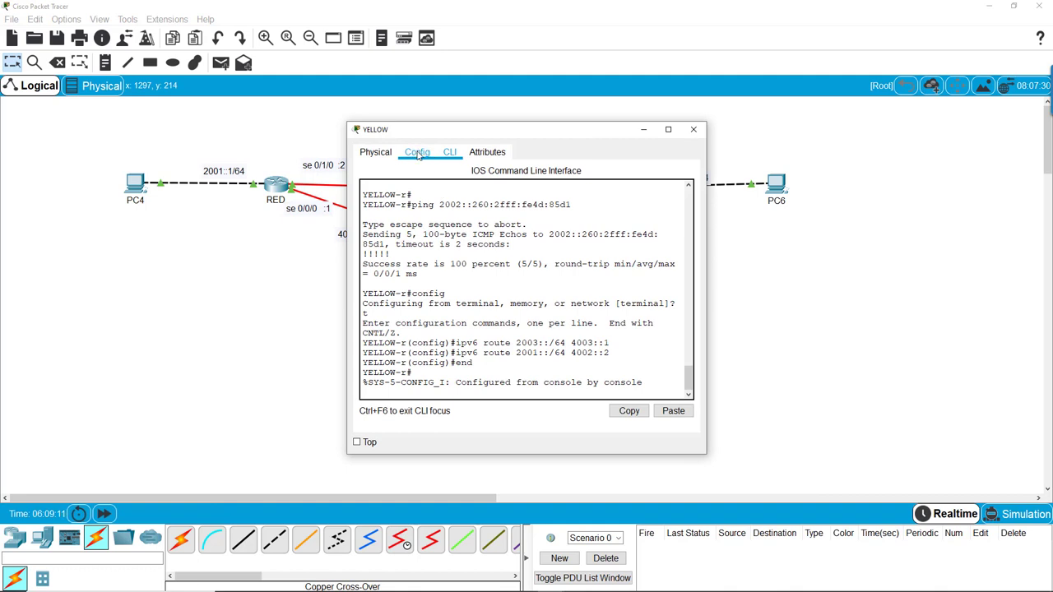
left_click(694, 130)
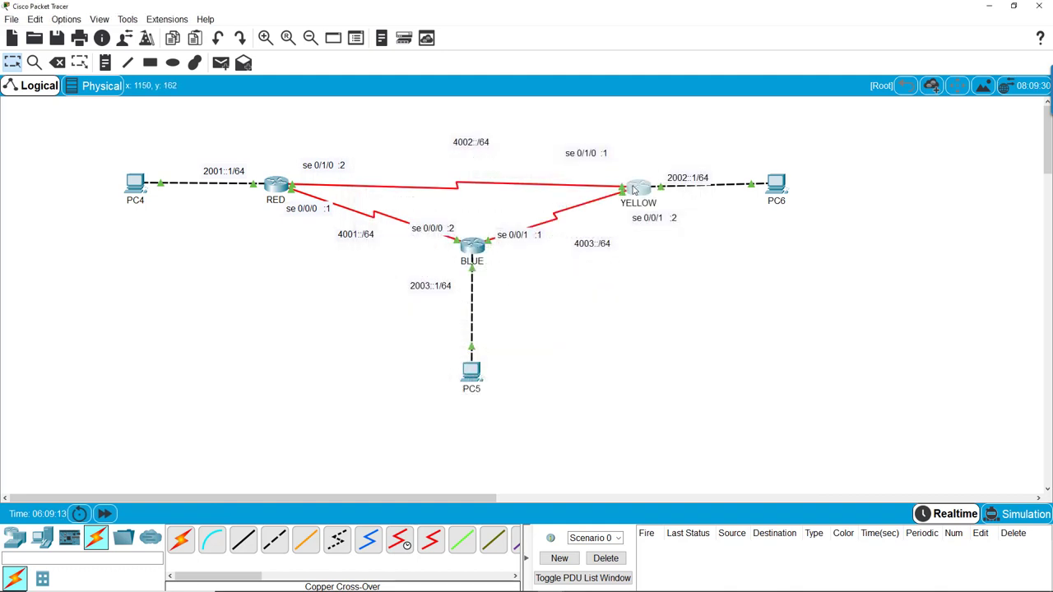
mouse_move(640, 190)
- On YELLOW, enter interface serial 0/0/1 configuration and add ipv6 address 8888::1/64
mouse_move(635, 191)
left_click(646, 191)
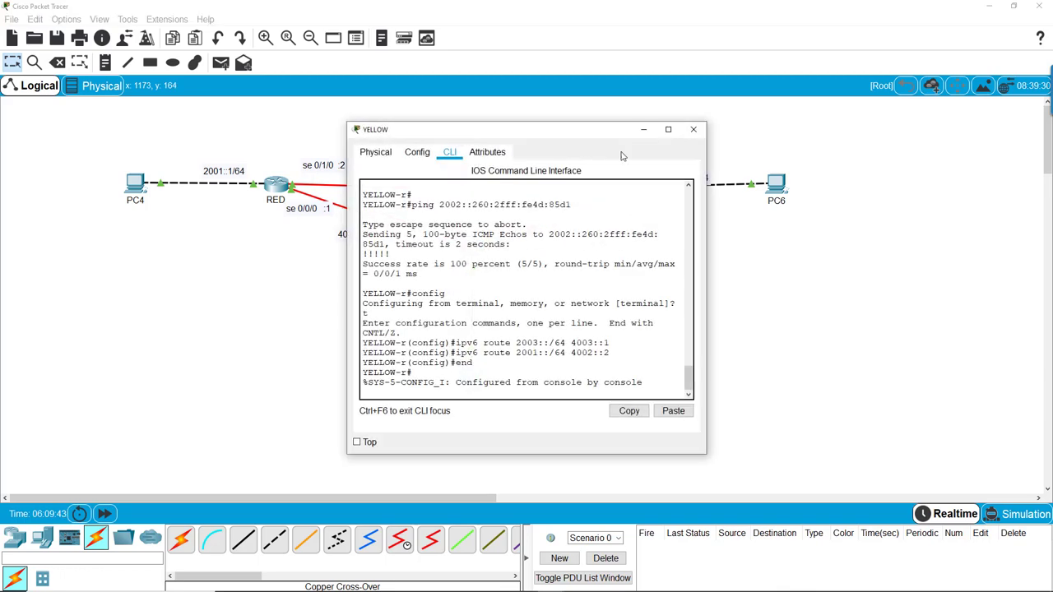
left_click_drag(599, 136, 308, 155)
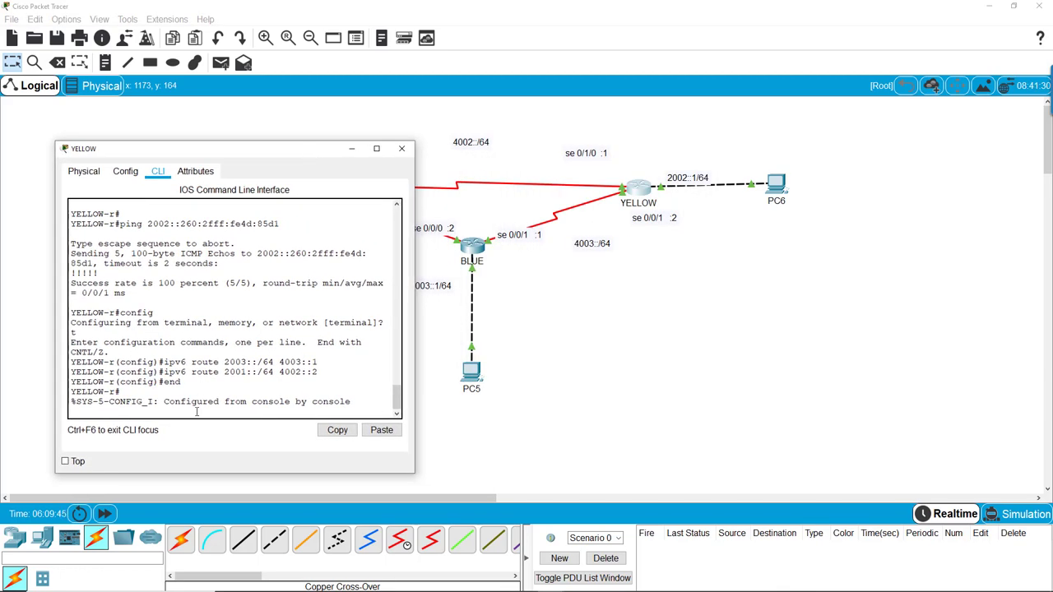
key("Return")
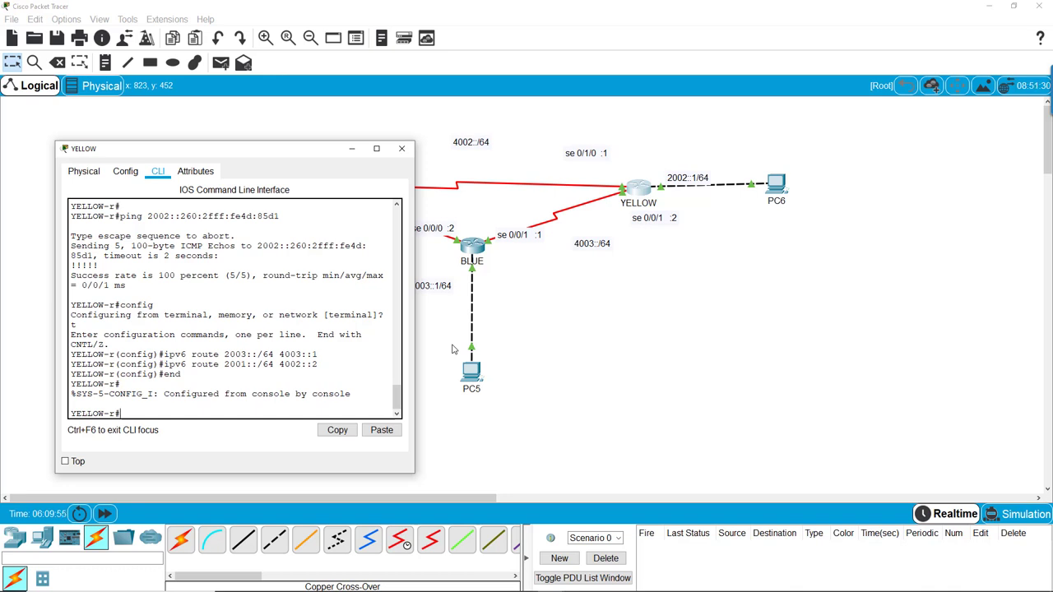
type("eonfig t")
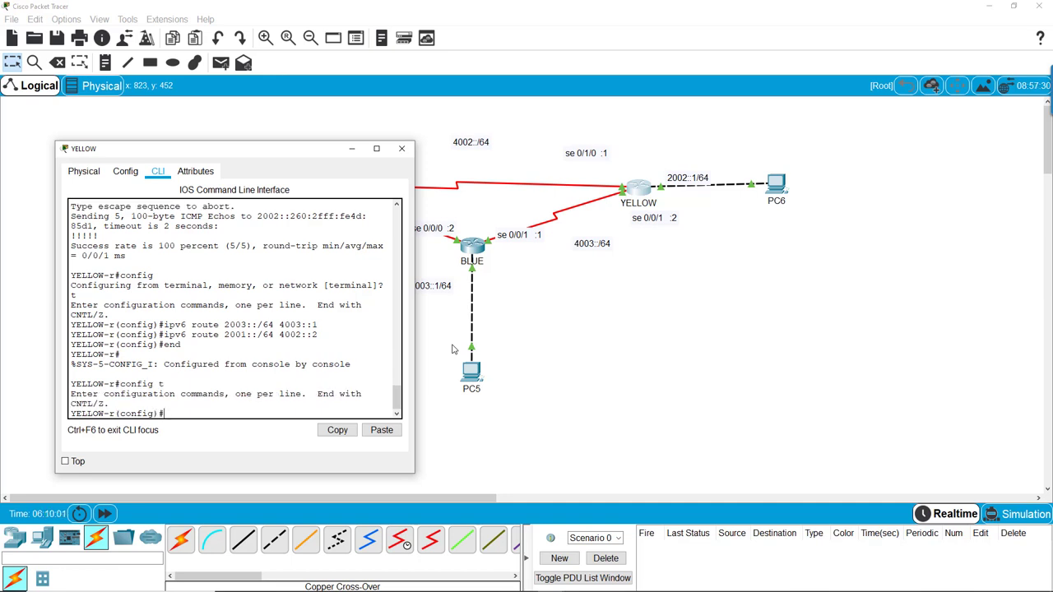
type("int se 0/0/1")
key("Return")
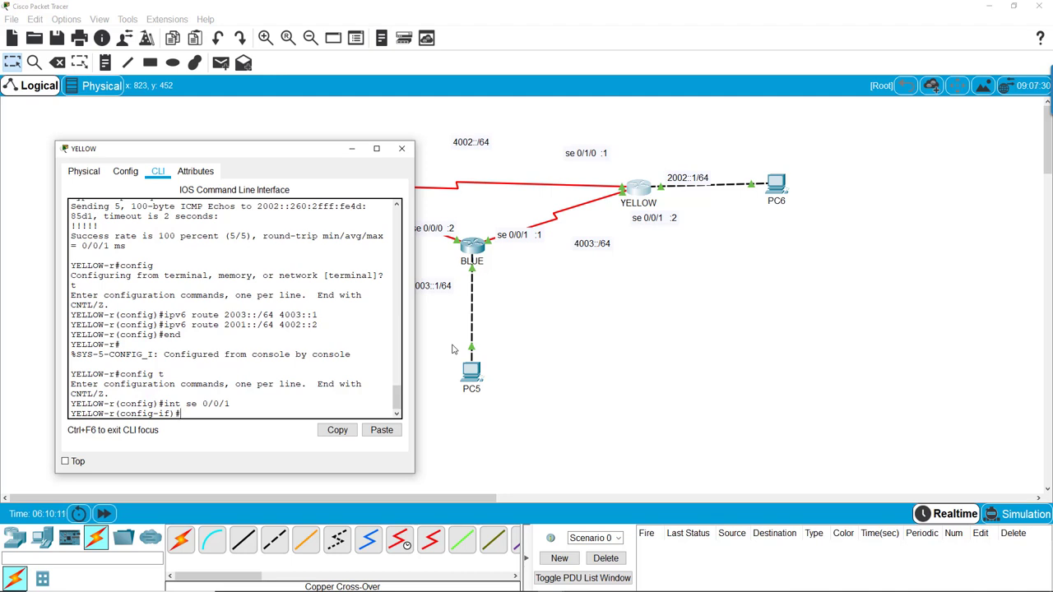
type("ipv6 address")
type("8")
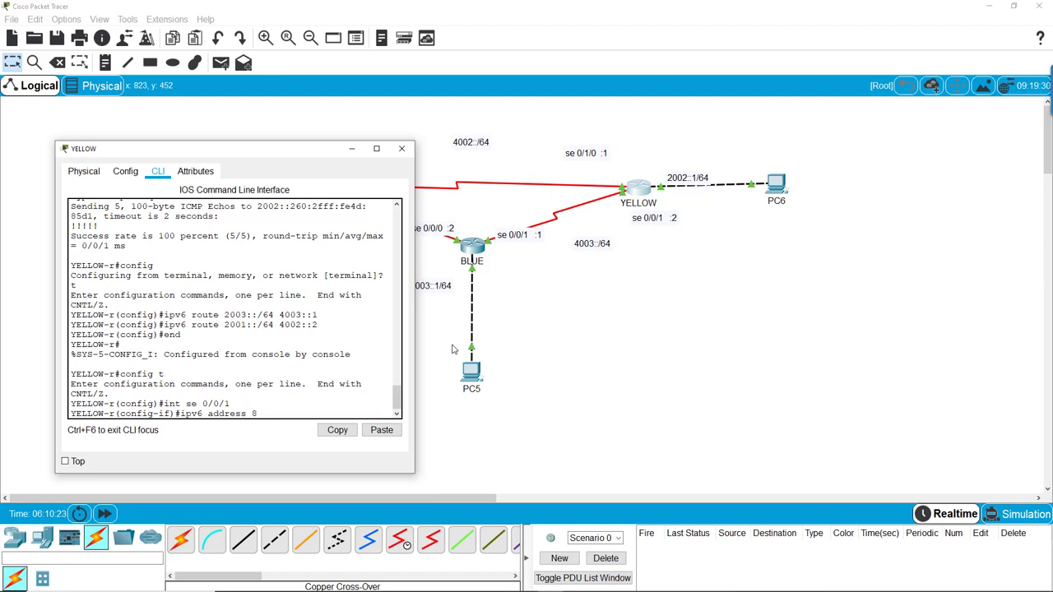
type("888::1/64")
key("Return")
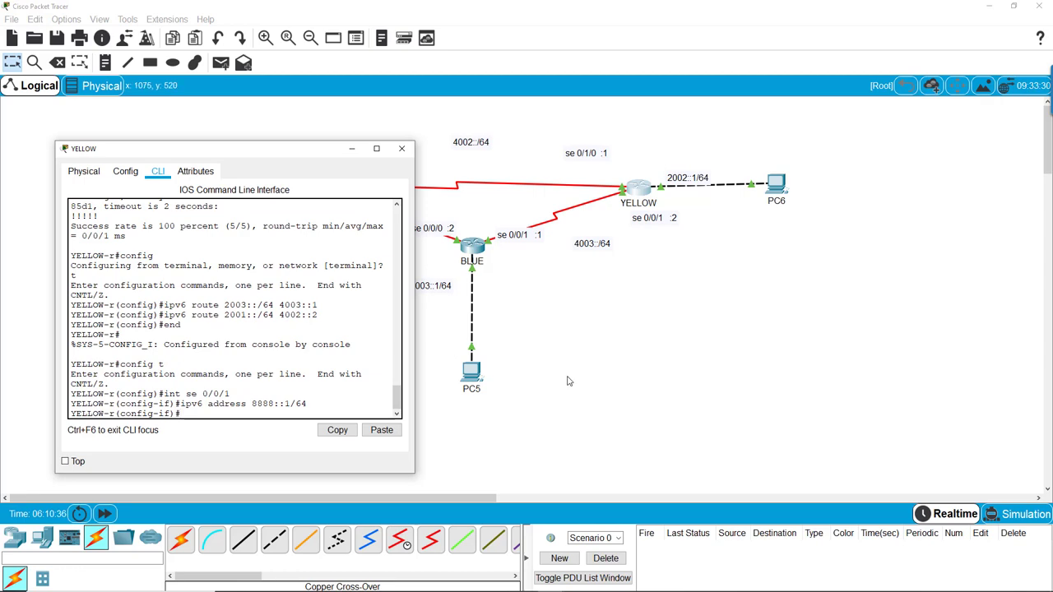
- Close YELLOW's console and view its port summary listing 4003::2/64 and 8888::1/64 on Serial0/0/1
left_click(402, 148)
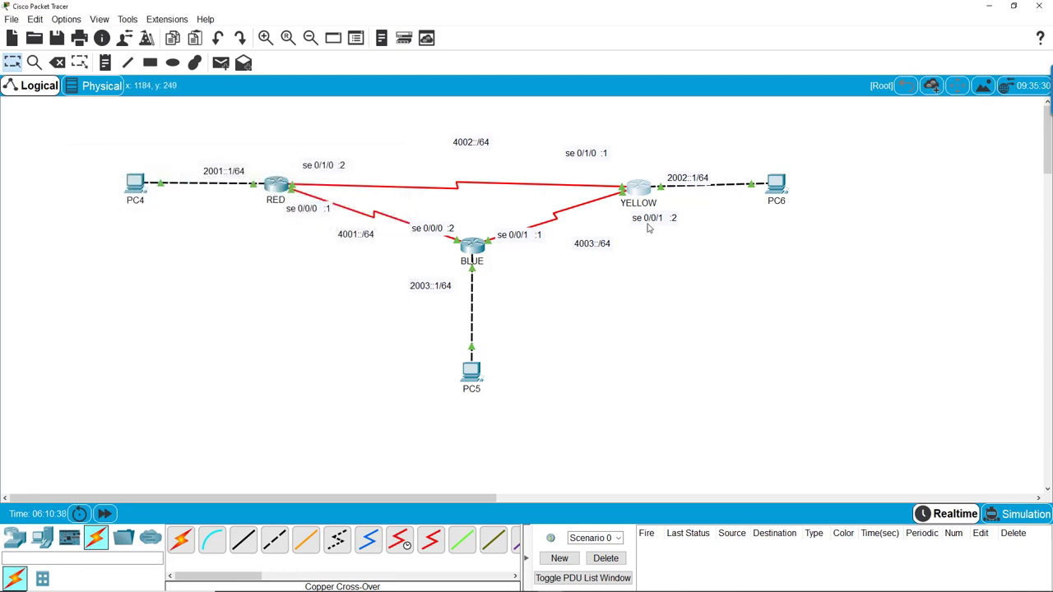
mouse_move(638, 192)
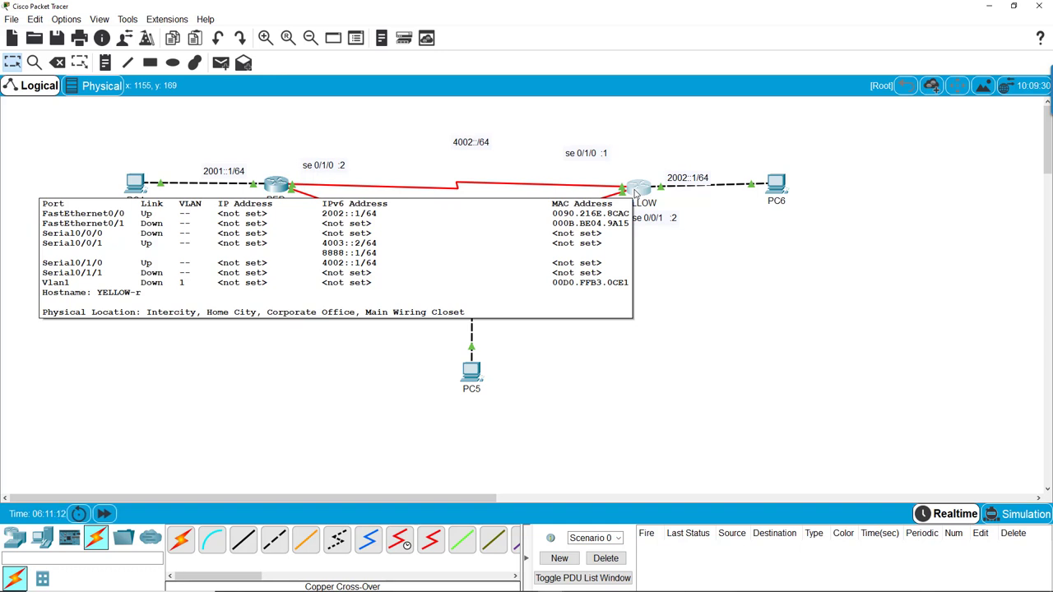
- On YELLOW, rerun the address command prefixed with 'no' to delete 8888::1/64 from Serial0/0/1
left_click(637, 190)
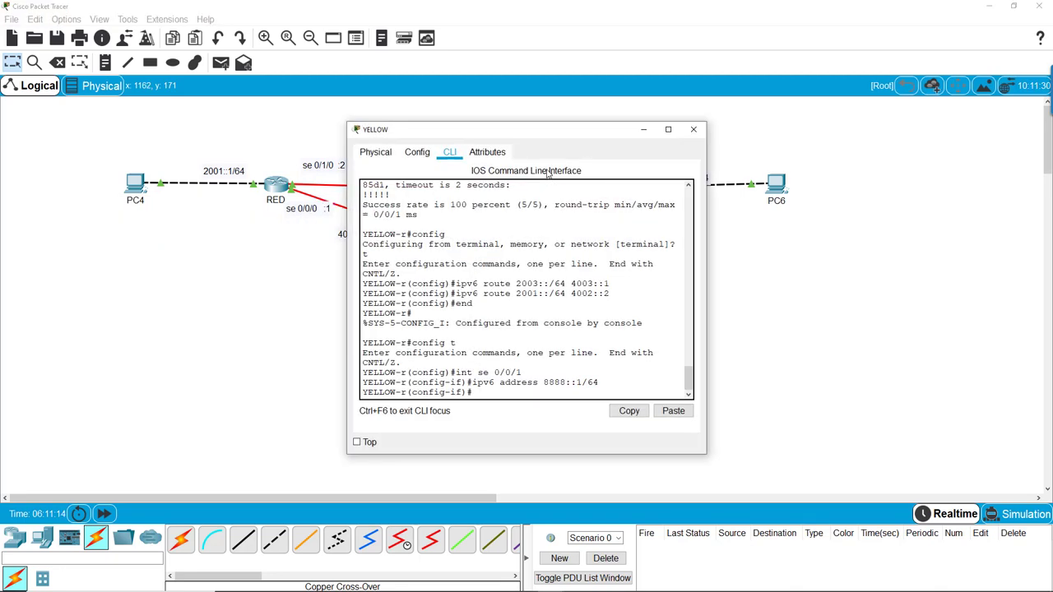
left_click_drag(555, 135, 262, 149)
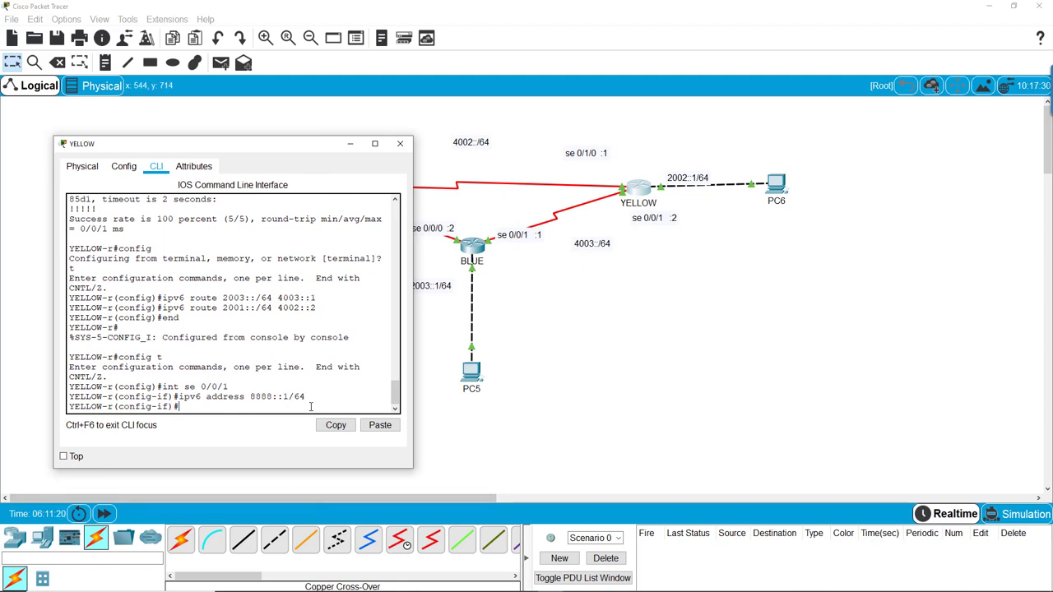
key("Up")
key("Left")
key("Left")
key("Left")
key("Left")
key("Left")
key("Left")
key("Left")
key("Left")
key("Left")
key("Left")
key("Left")
key("Left")
key("Left")
key("Left")
key("Left")
key("Left")
key("Left")
key("Left")
key("Left")
key("Left")
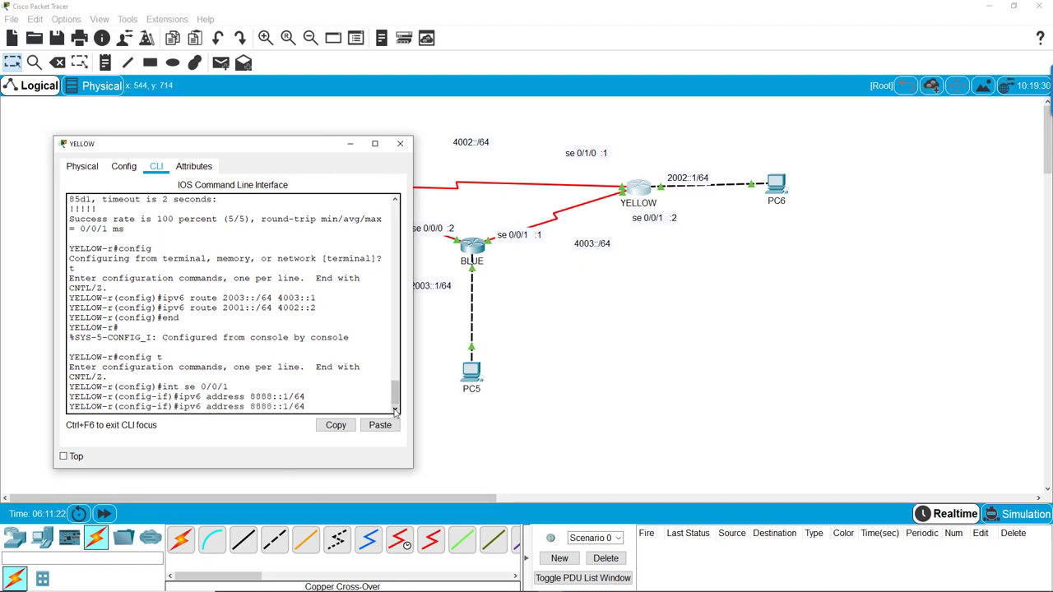
type("no")
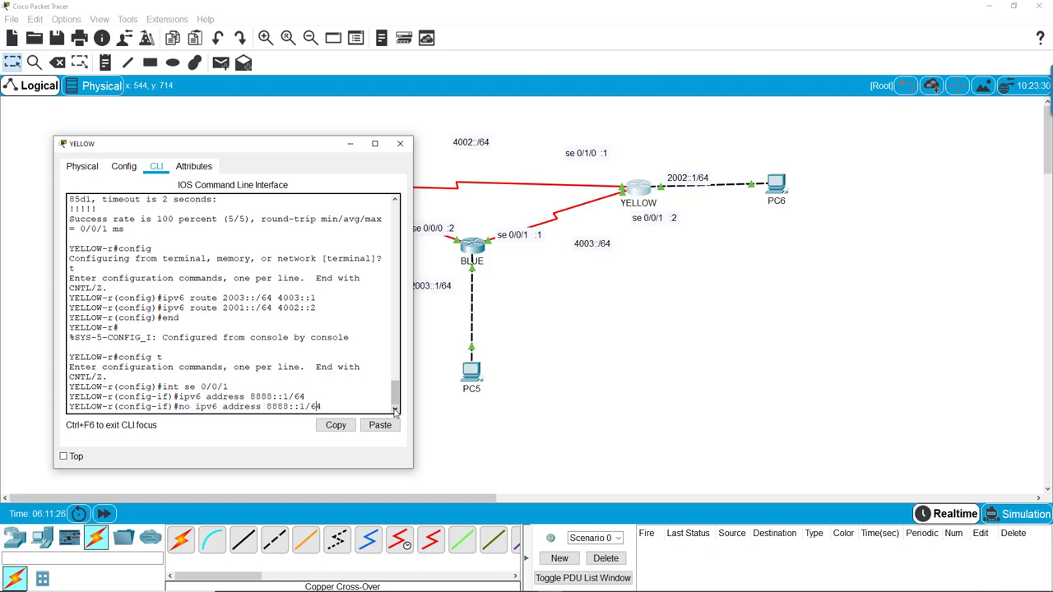
key("Return")
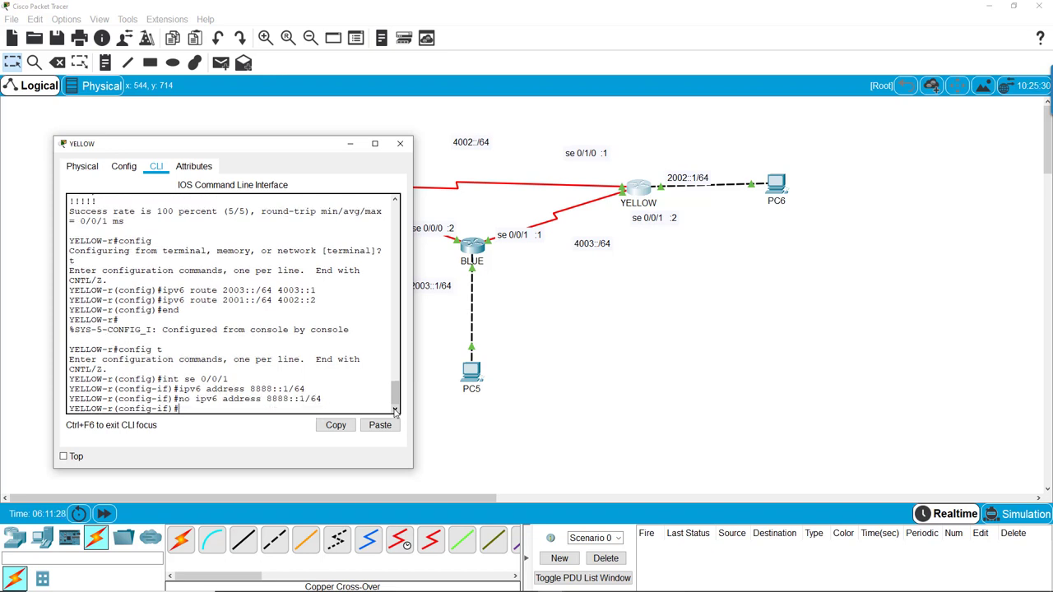
left_click(400, 143)
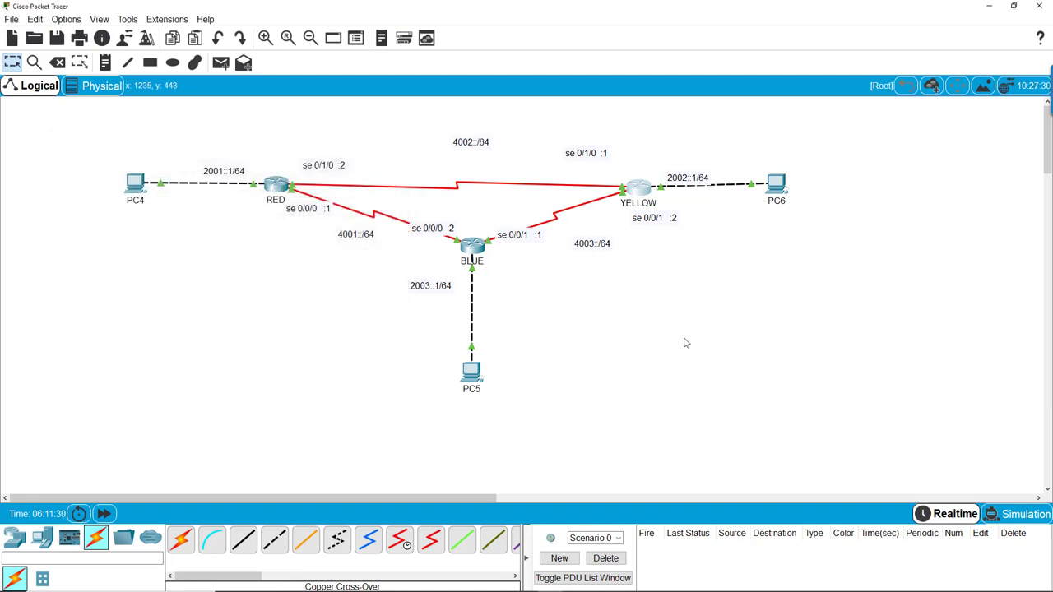
mouse_move(638, 192)
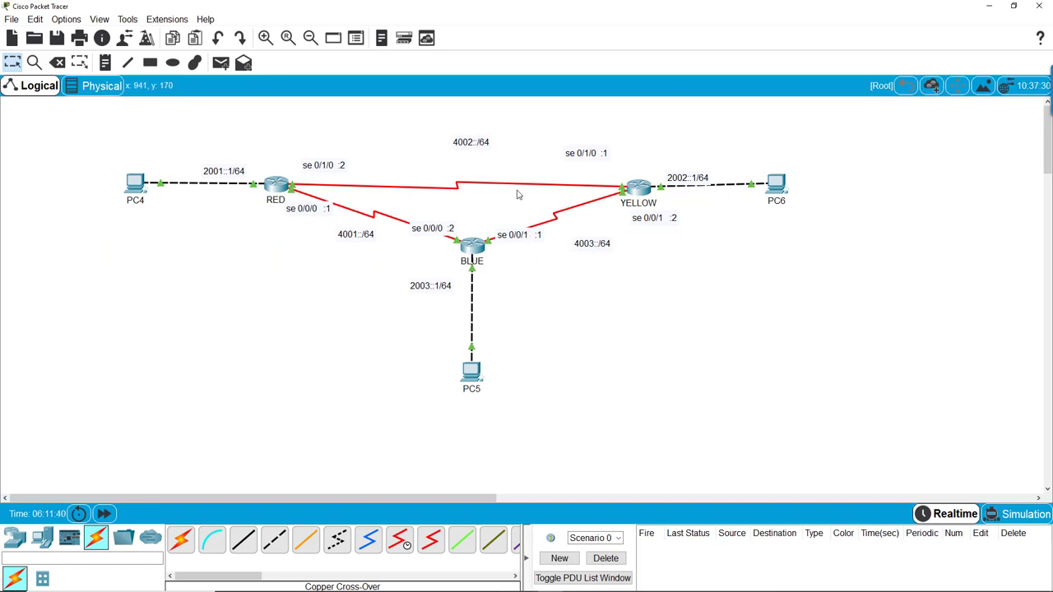
mouse_move(518, 195)
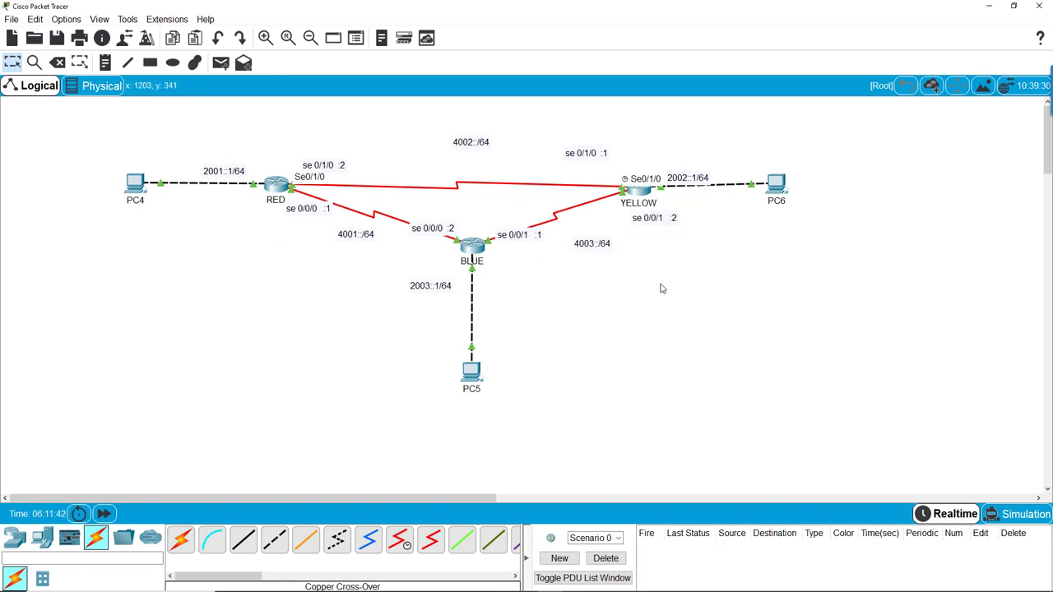